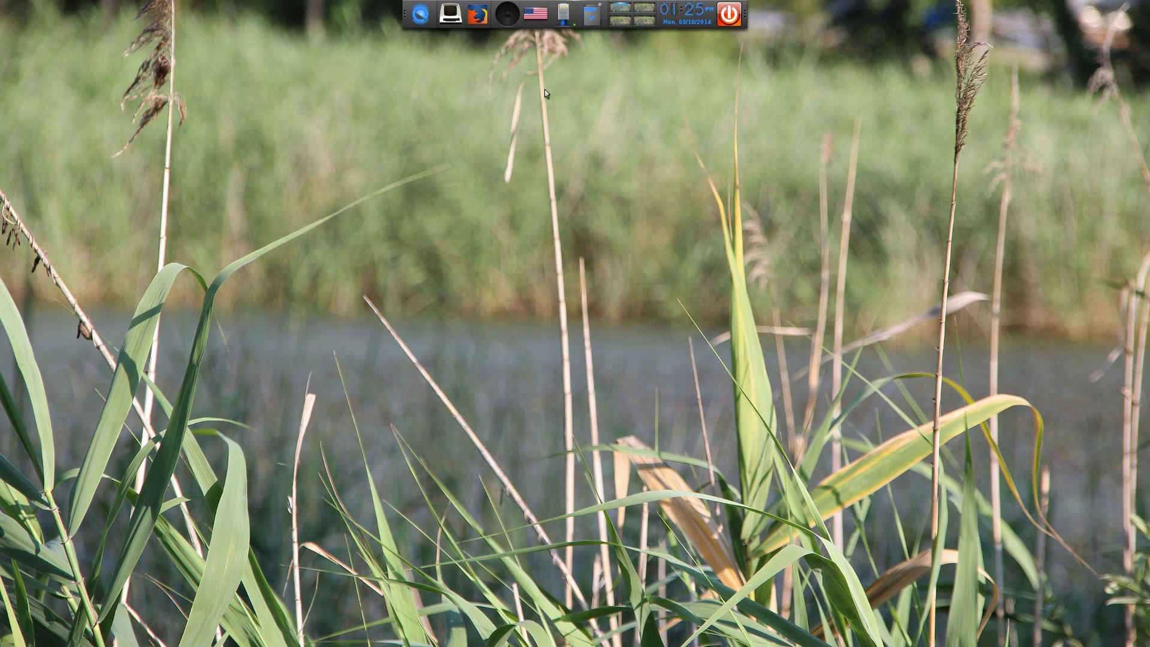
Raise the system's sound output volume most of the way up and dismiss the volume control
{"action": "left_click", "coordinate": [508, 18]}
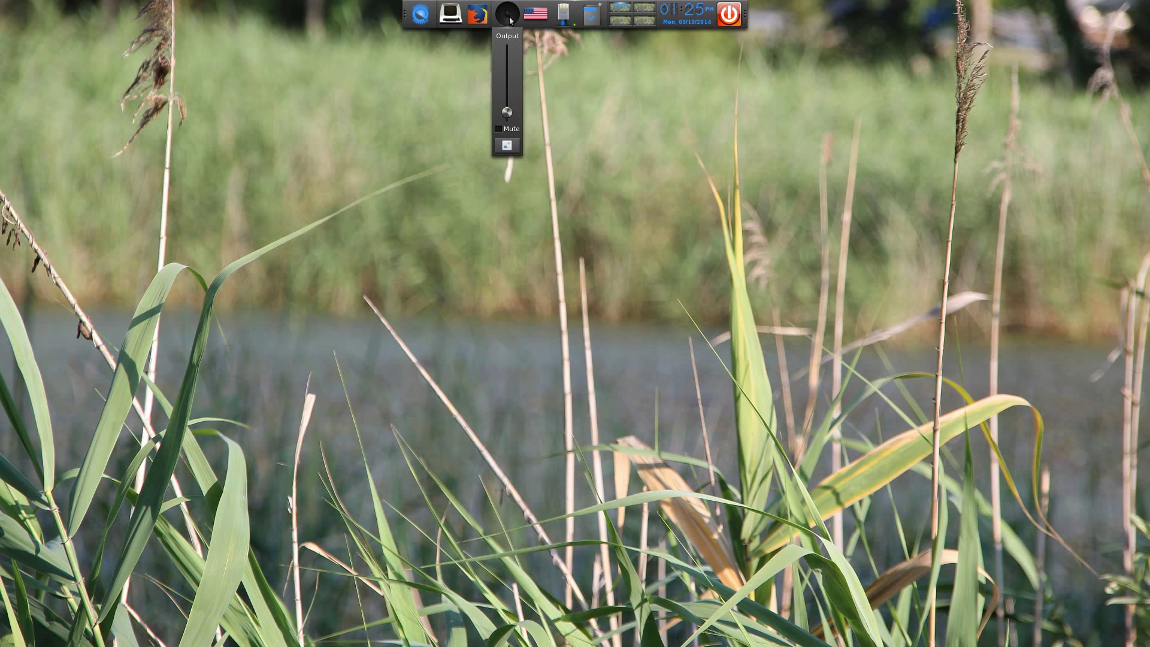
{"action": "left_click_drag", "start_coordinate": [506, 111], "coordinate": [507, 55]}
{"action": "left_click", "coordinate": [578, 98]}
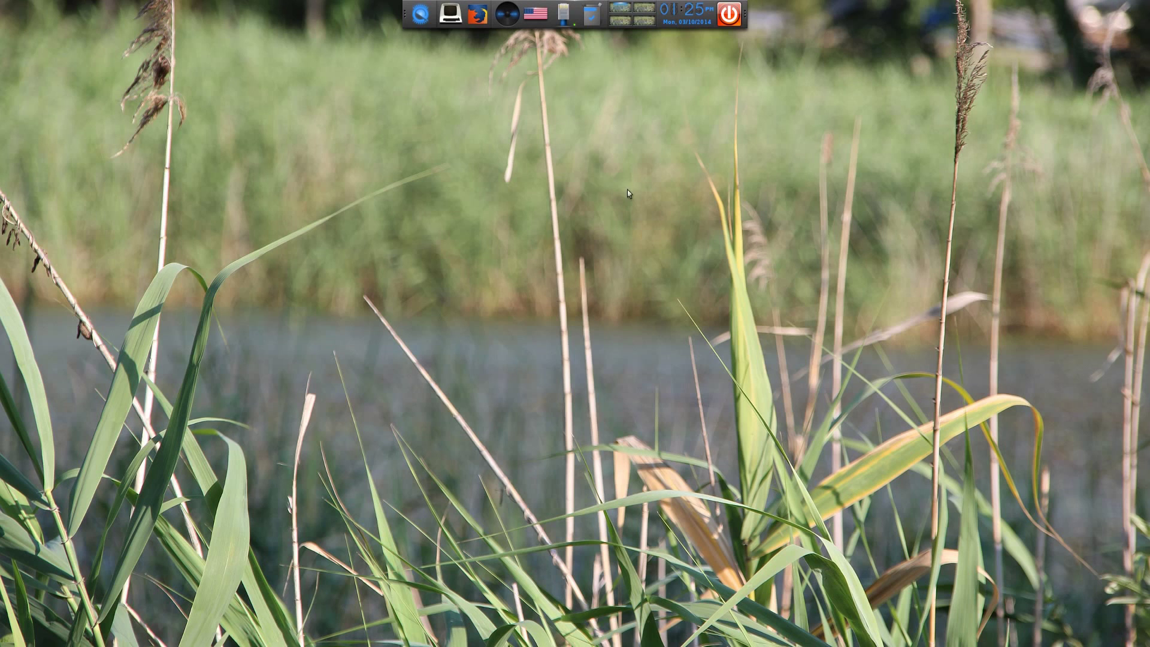
Launch Firefox Web Browser from the installed Internet applications and open the Google home page
{"action": "left_click", "coordinate": [480, 154]}
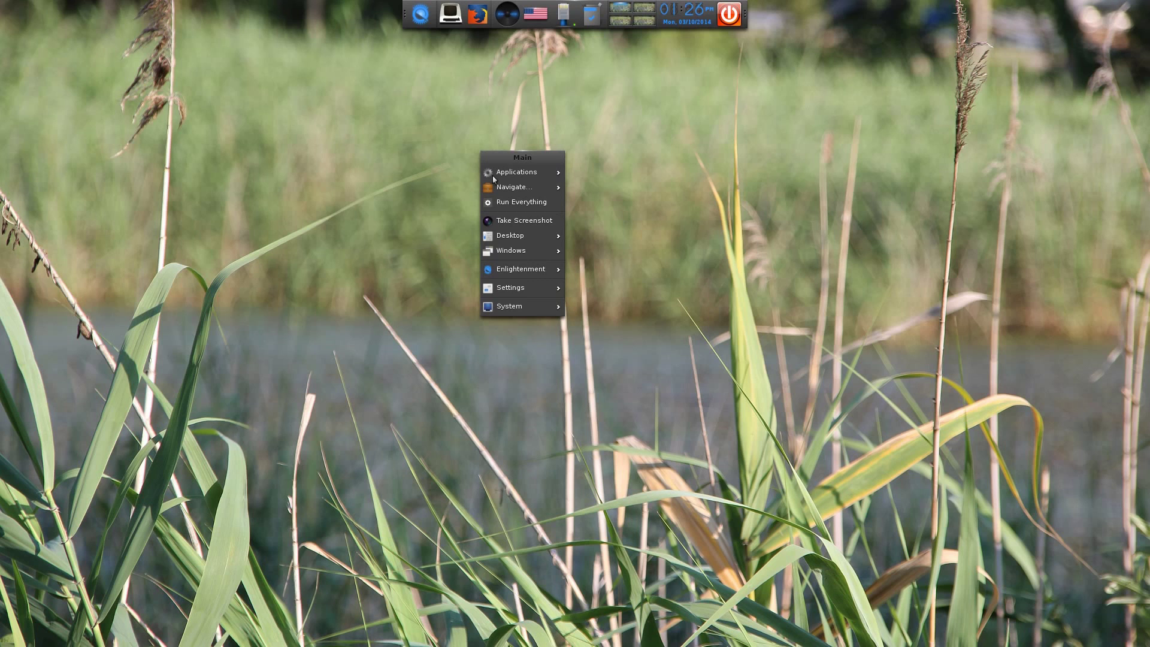
{"action": "mouse_move", "coordinate": [494, 175]}
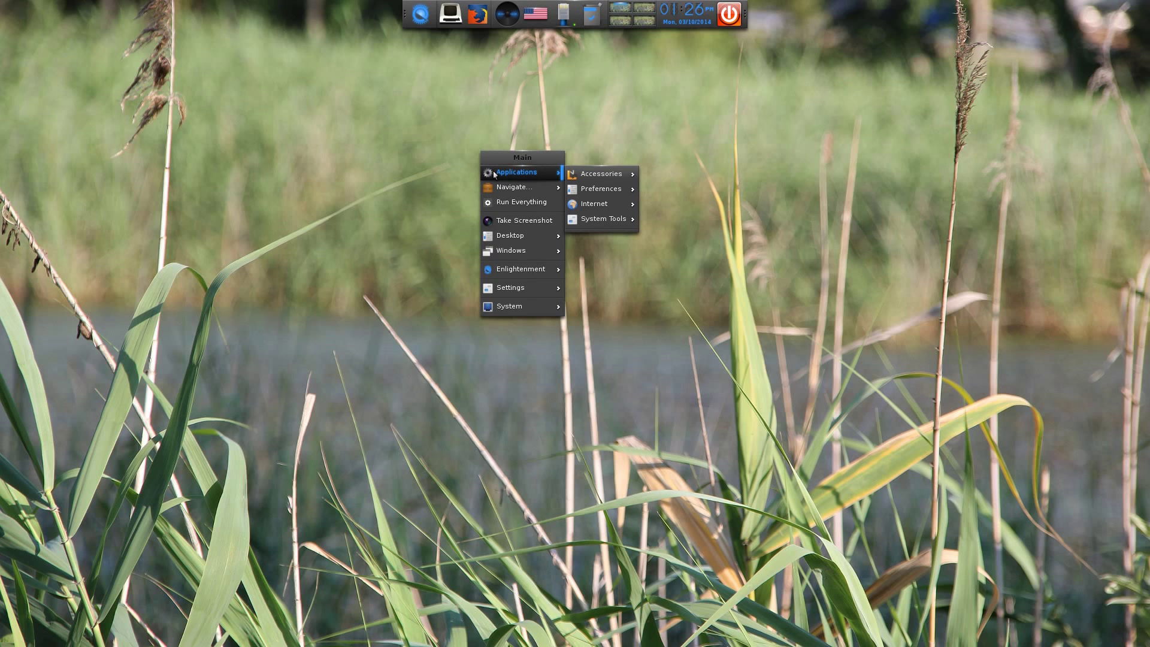
{"action": "mouse_move", "coordinate": [589, 177]}
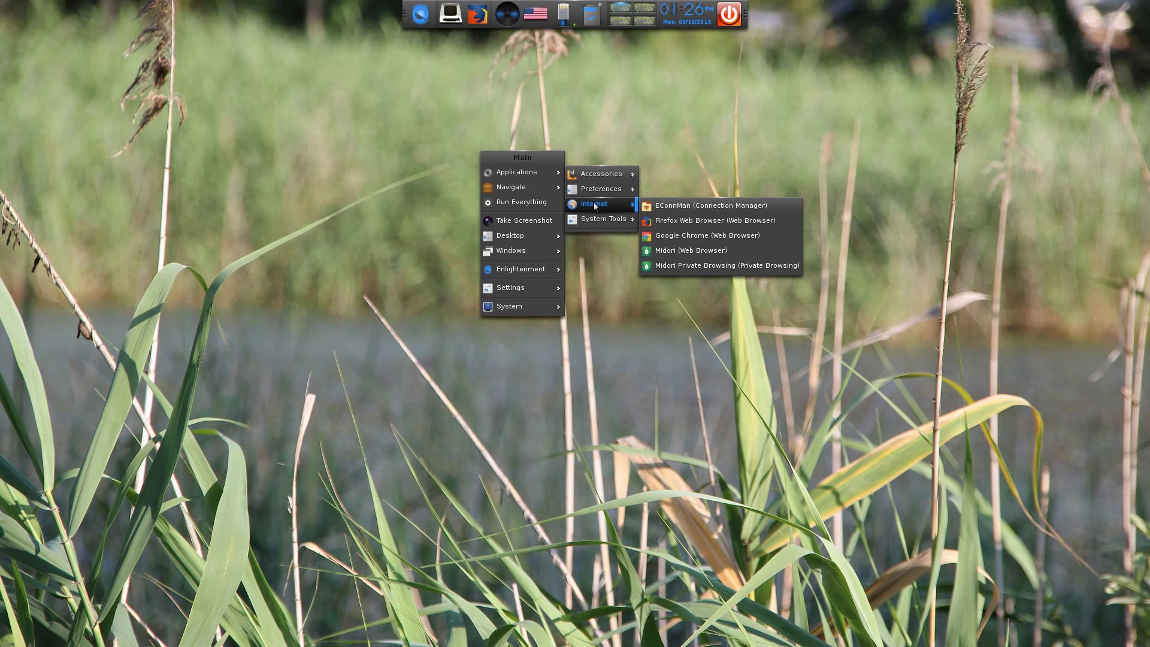
{"action": "left_click", "coordinate": [691, 221]}
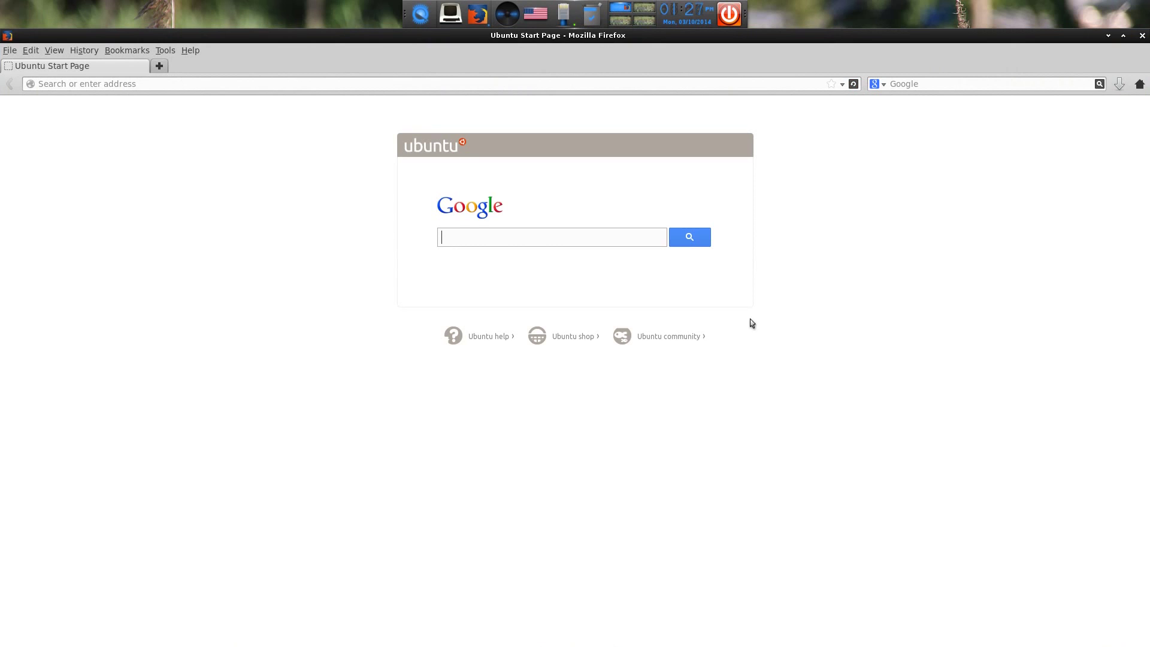
{"action": "left_click", "coordinate": [1099, 84]}
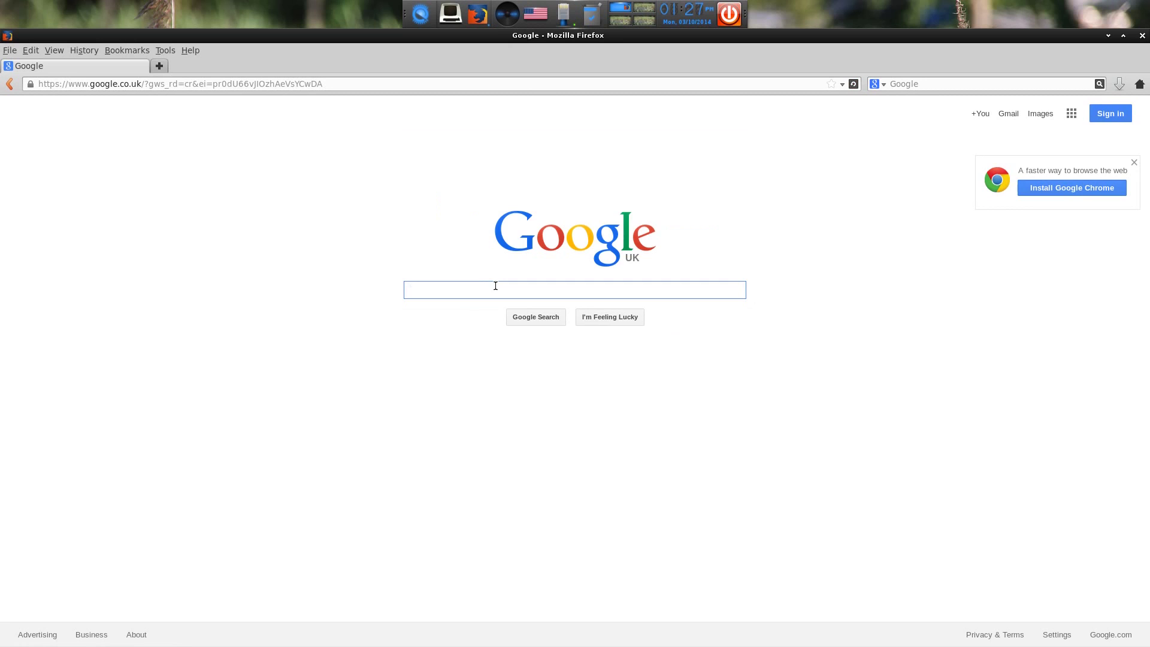
Search Google for "bbc" and open the BBC homepage from the results
{"action": "type", "text": "bbc"}
{"action": "key", "text": "Return"}
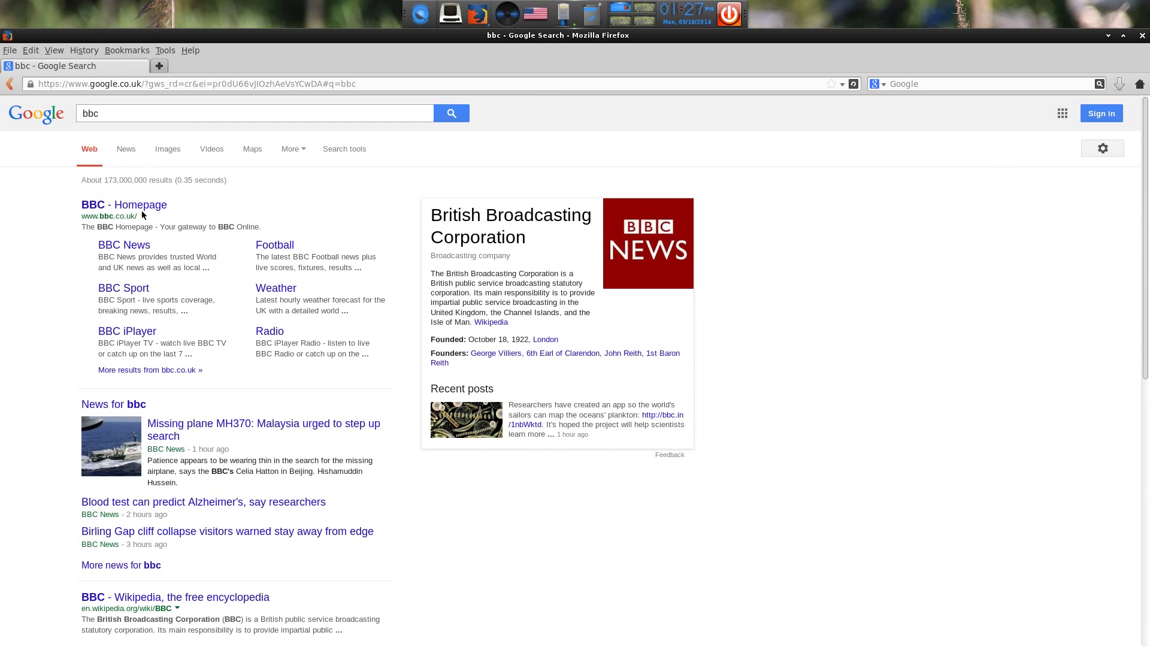
{"action": "left_click", "coordinate": [147, 206]}
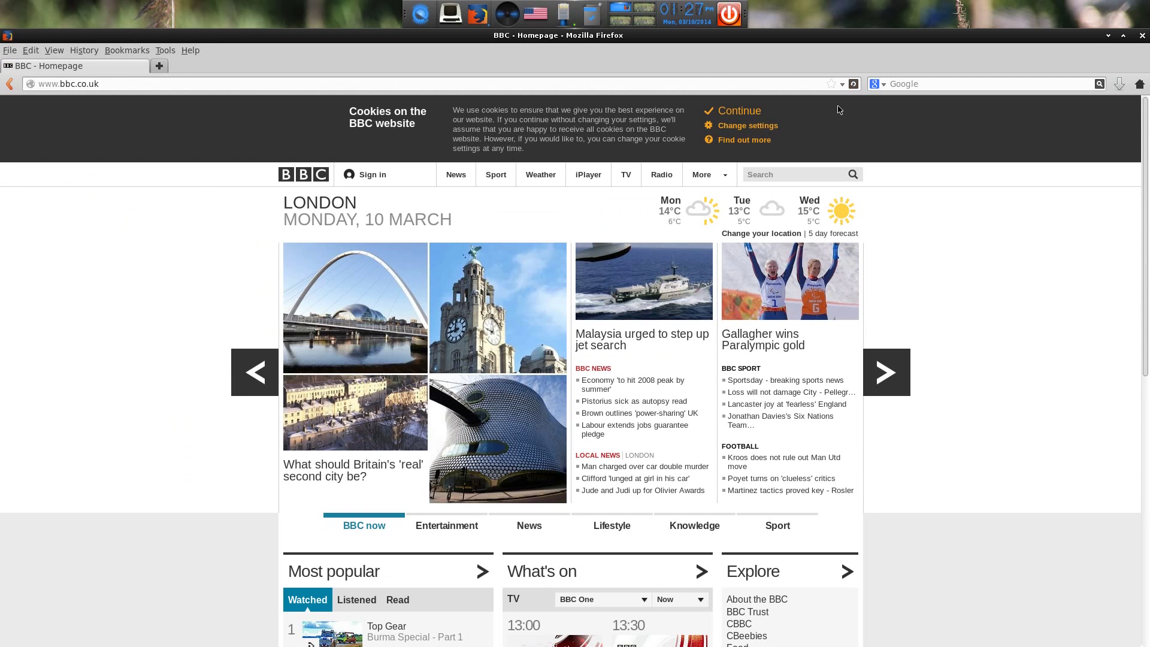
Accept the cookie notice on the BBC homepage and close the browser
{"action": "left_click", "coordinate": [741, 111]}
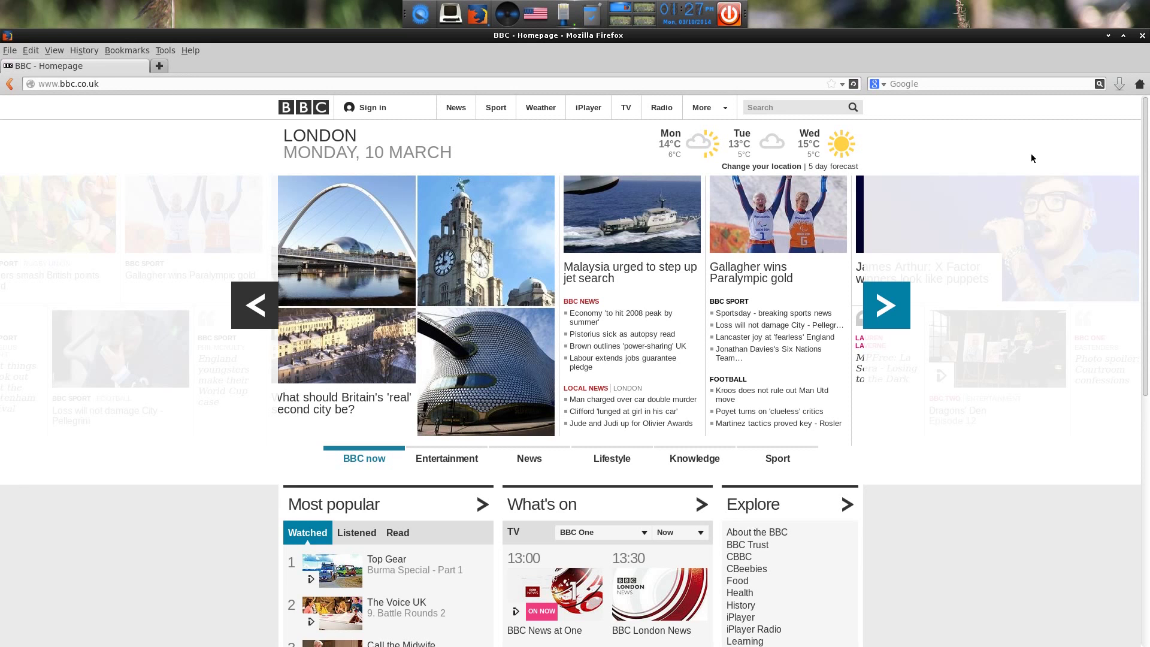
{"action": "left_click", "coordinate": [1142, 36]}
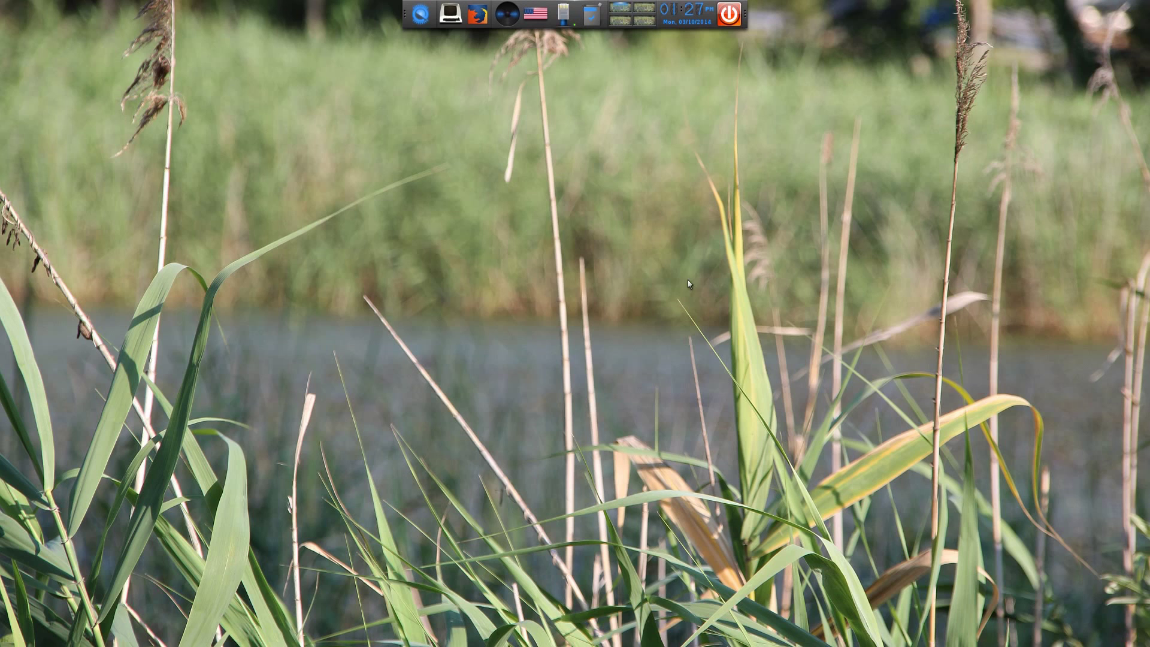
Launch the eCcess System Tool, view its Task Manager with the running processes, and close it
{"action": "left_click", "coordinate": [458, 112]}
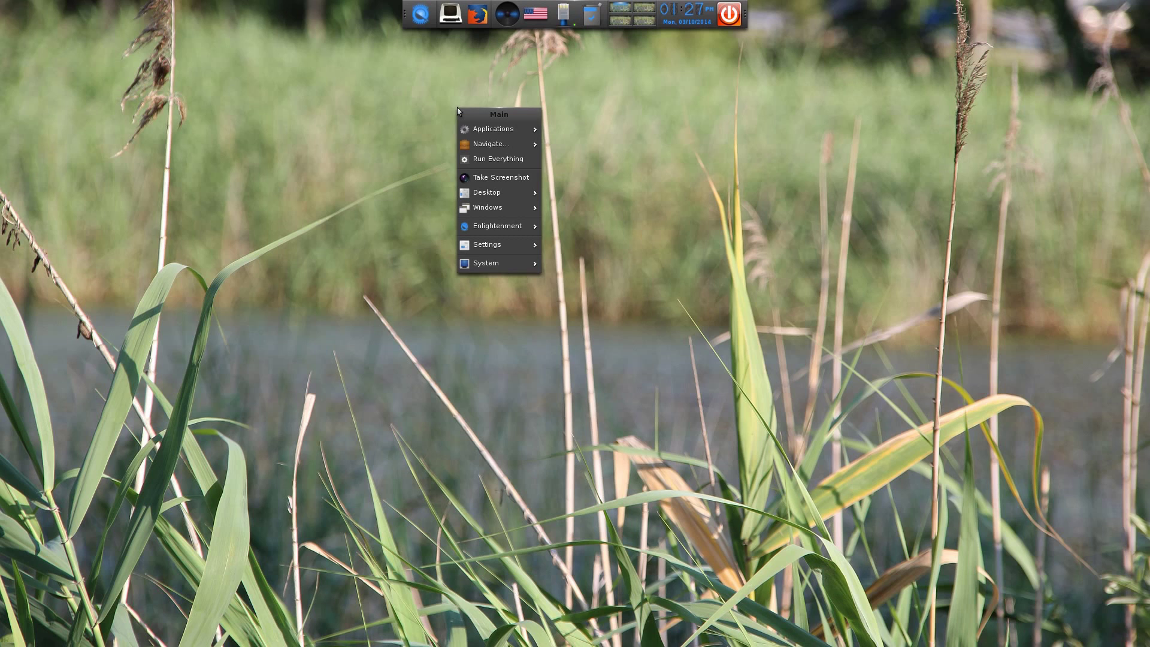
{"action": "mouse_move", "coordinate": [479, 133]}
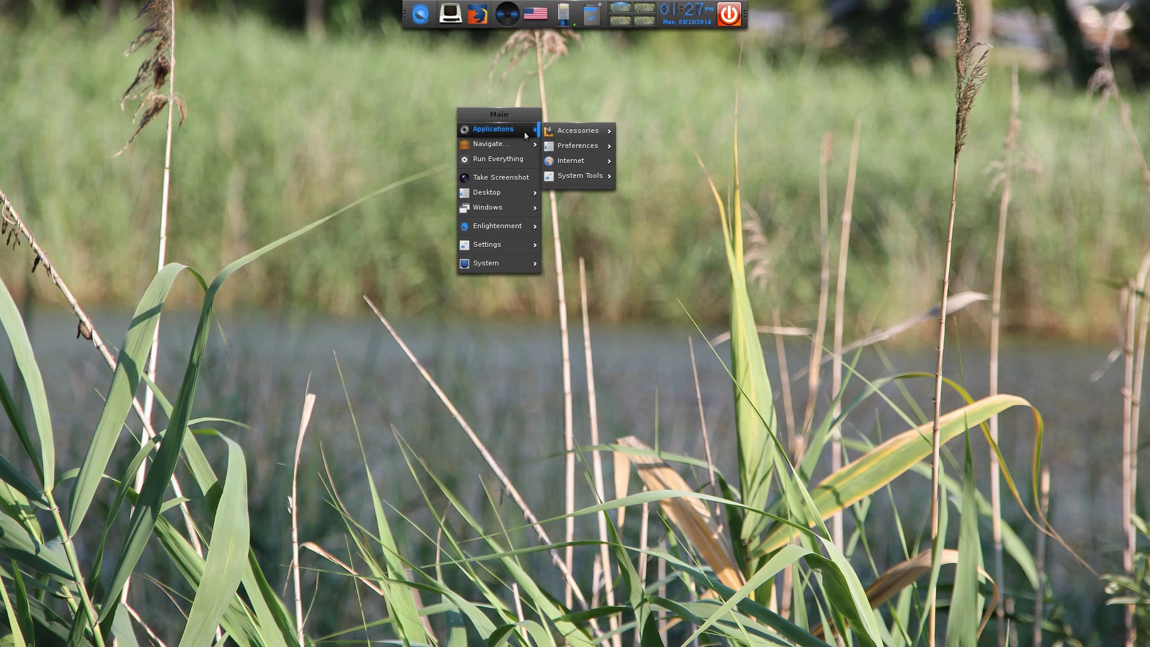
{"action": "mouse_move", "coordinate": [576, 180]}
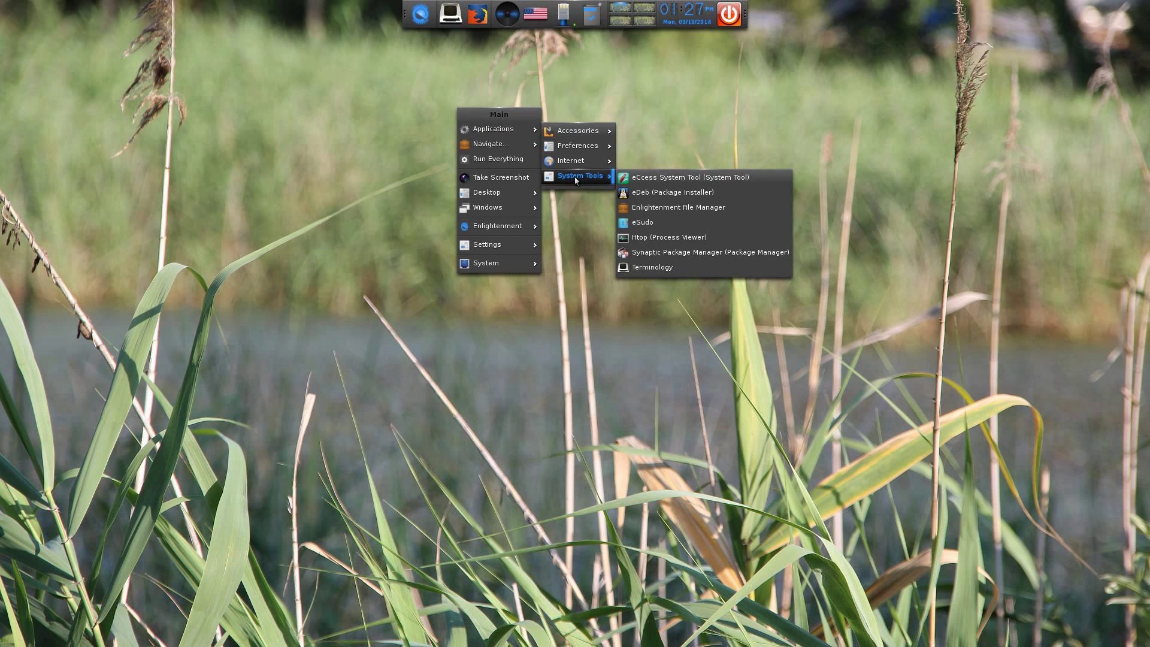
{"action": "left_click", "coordinate": [664, 179]}
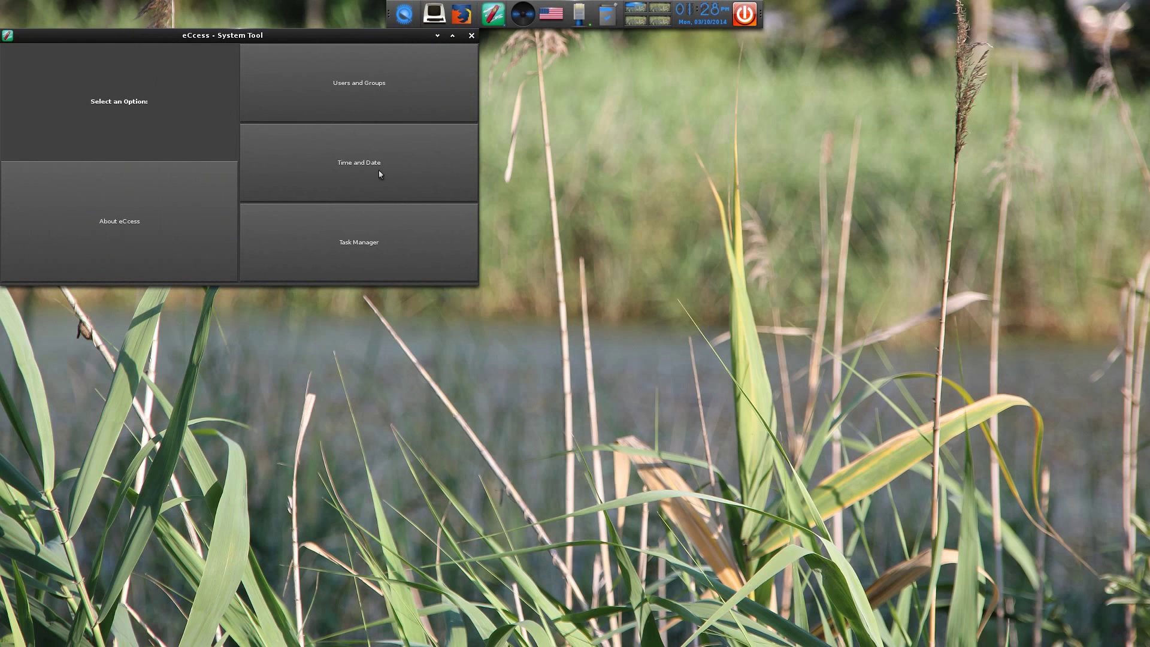
{"action": "left_click", "coordinate": [356, 242]}
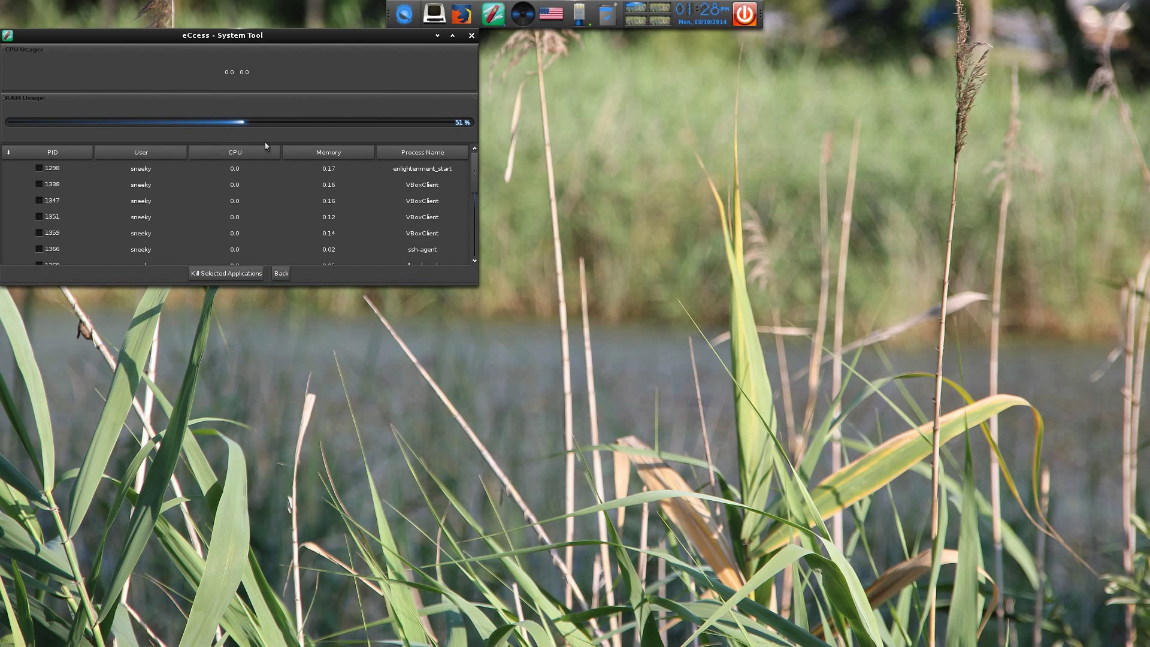
{"action": "left_click", "coordinate": [472, 36]}
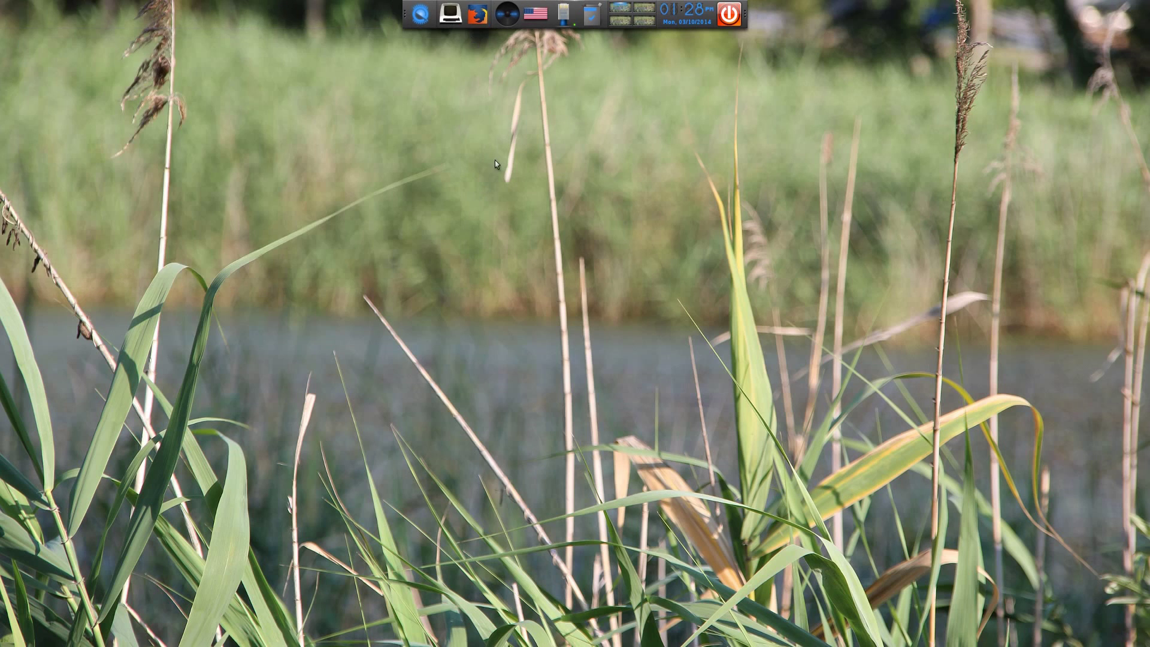
Launch the Htop process viewer from the system tools, examine the running processes and resource usage, and close it
{"action": "left_click", "coordinate": [514, 144]}
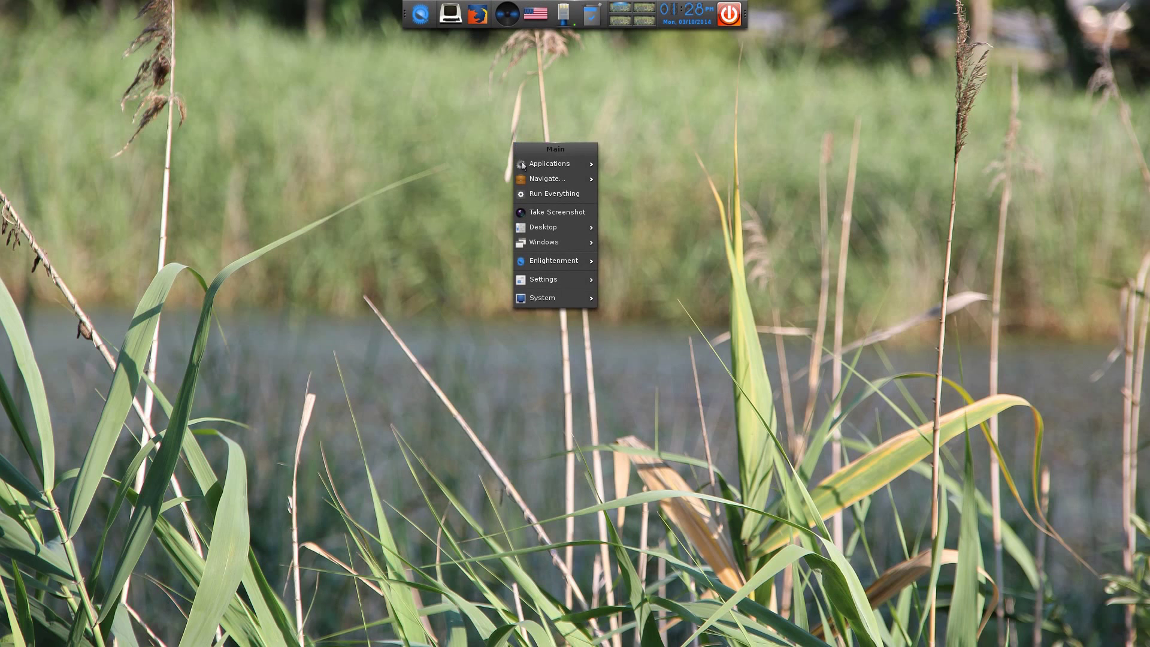
{"action": "mouse_move", "coordinate": [531, 170]}
{"action": "mouse_move", "coordinate": [644, 210]}
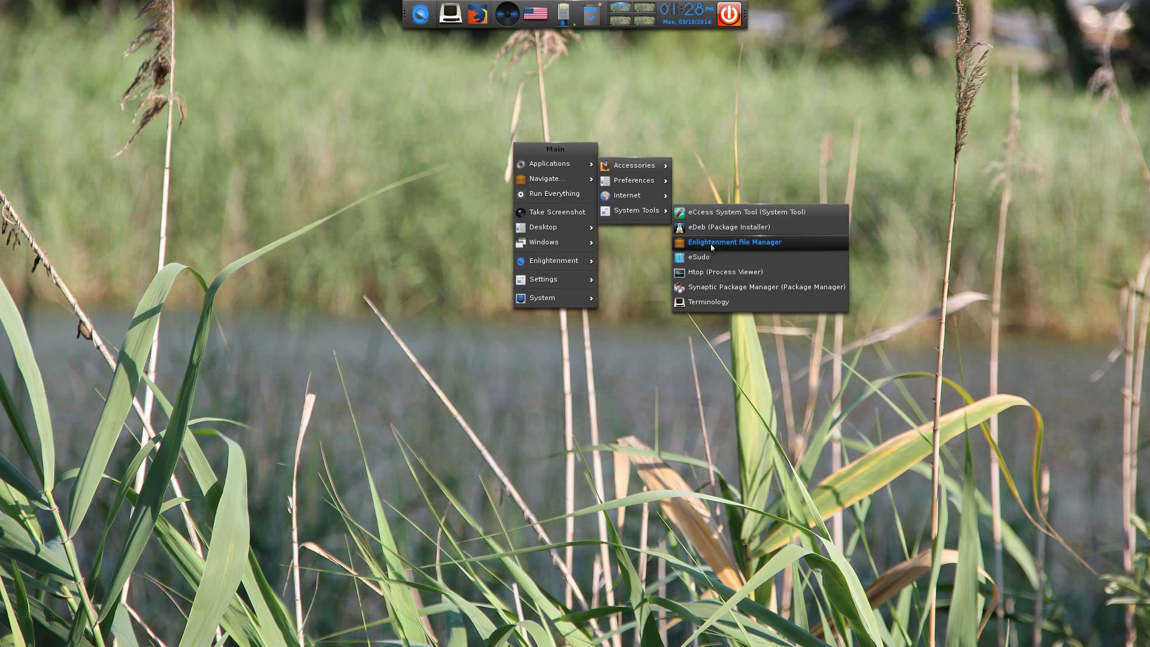
{"action": "left_click", "coordinate": [702, 276]}
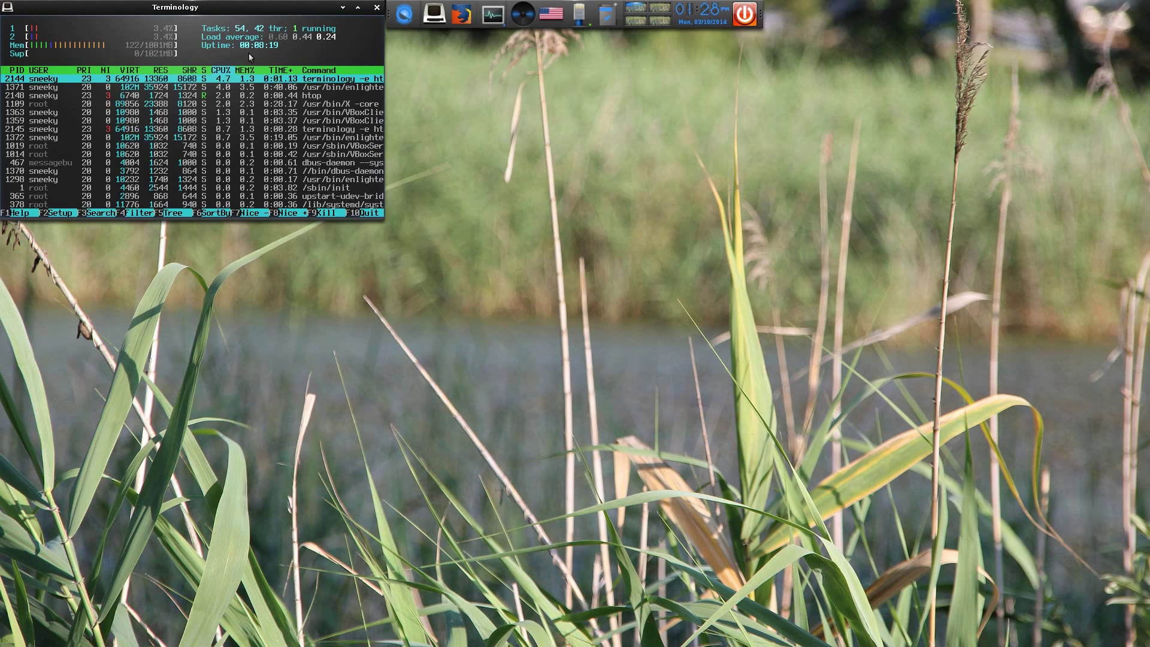
{"action": "mouse_move", "coordinate": [491, 24]}
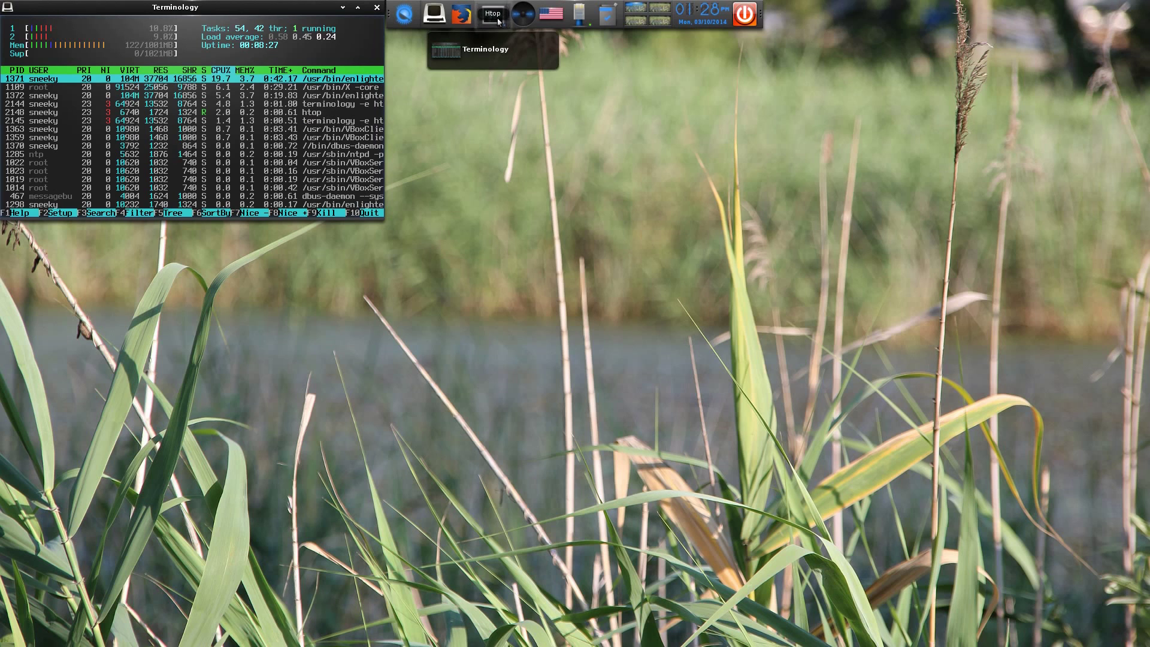
{"action": "left_click", "coordinate": [376, 7]}
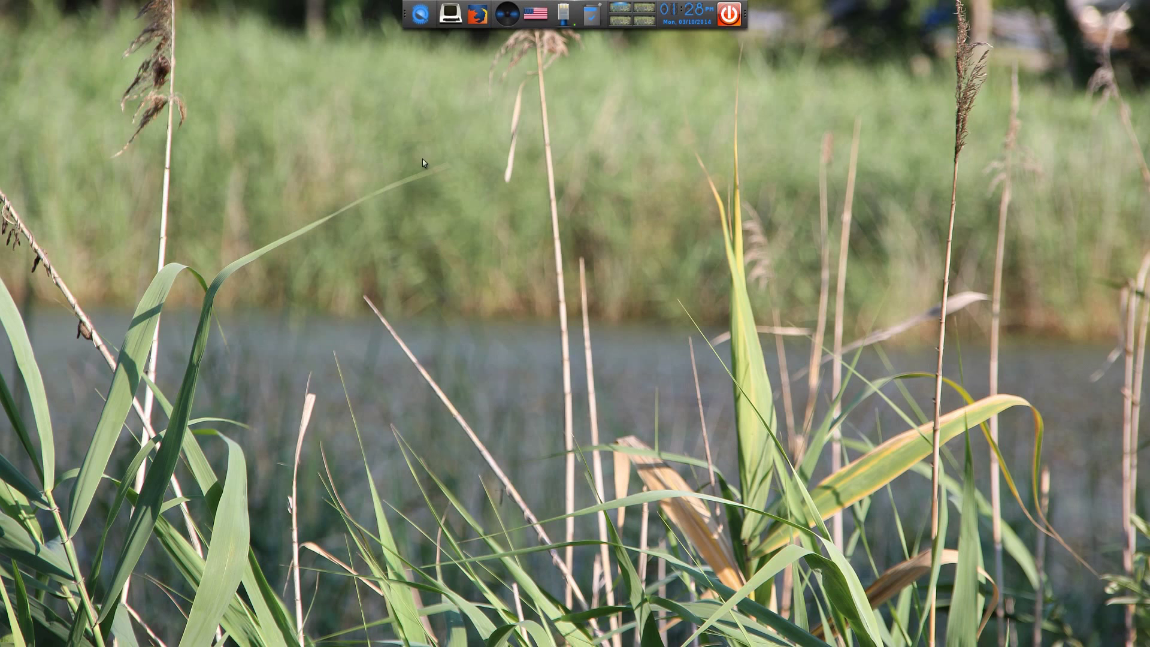
Change the desktop wallpaper to the system picture Orange_Roses and close the wallpaper settings
{"action": "left_click", "coordinate": [451, 150]}
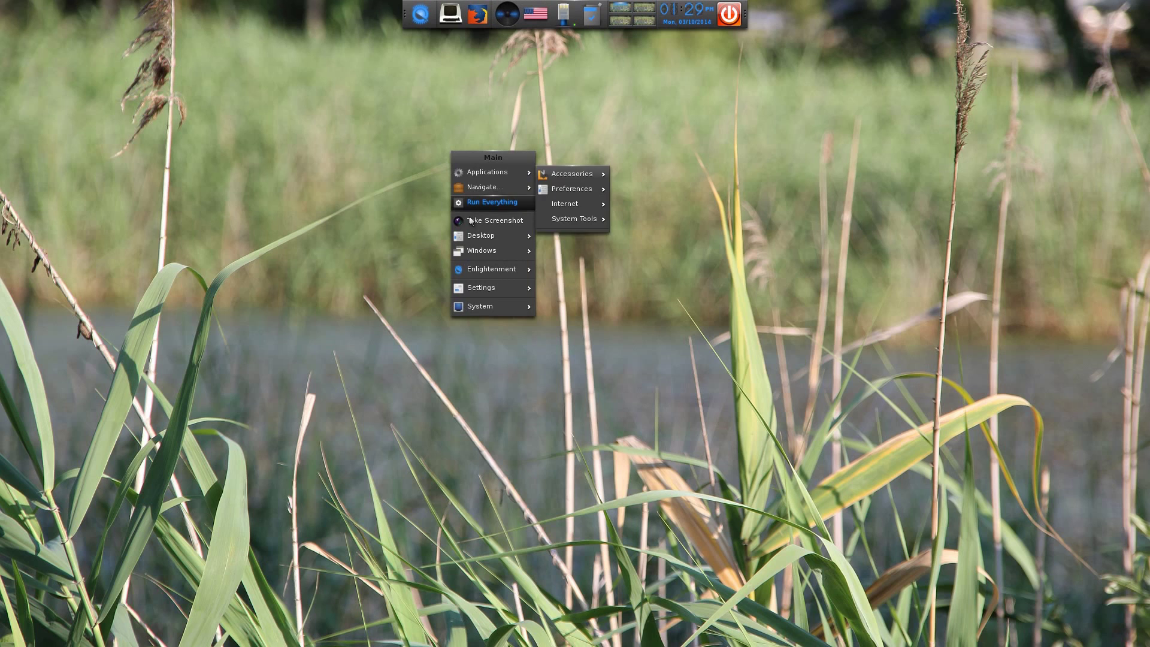
{"action": "mouse_move", "coordinate": [475, 239]}
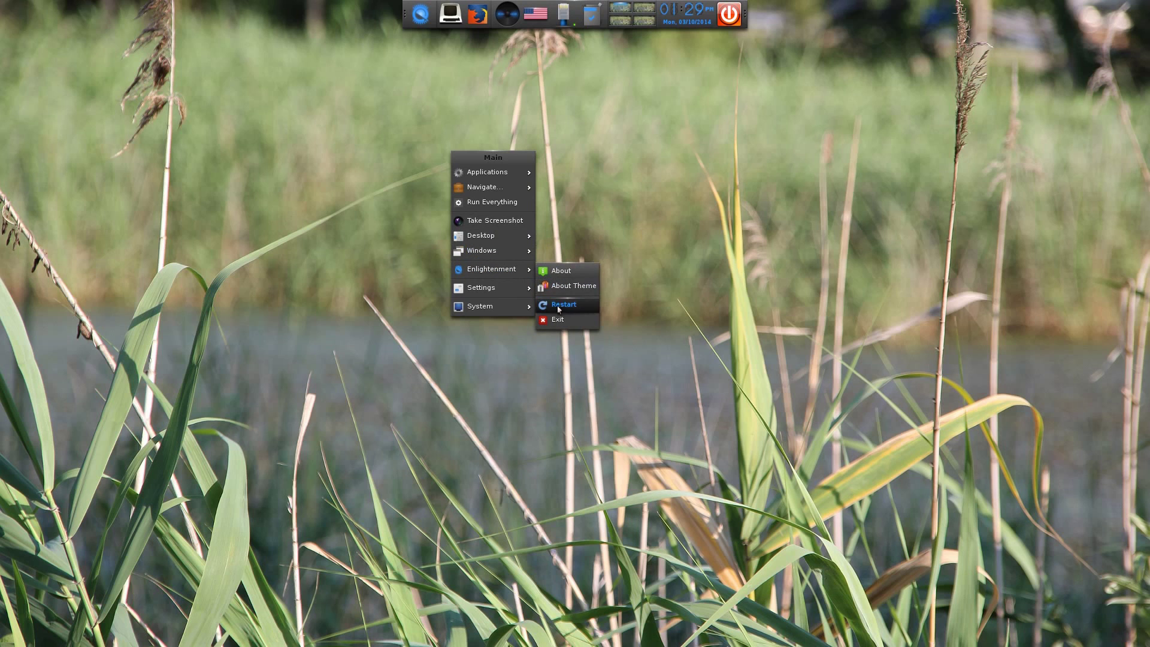
{"action": "mouse_move", "coordinate": [506, 295]}
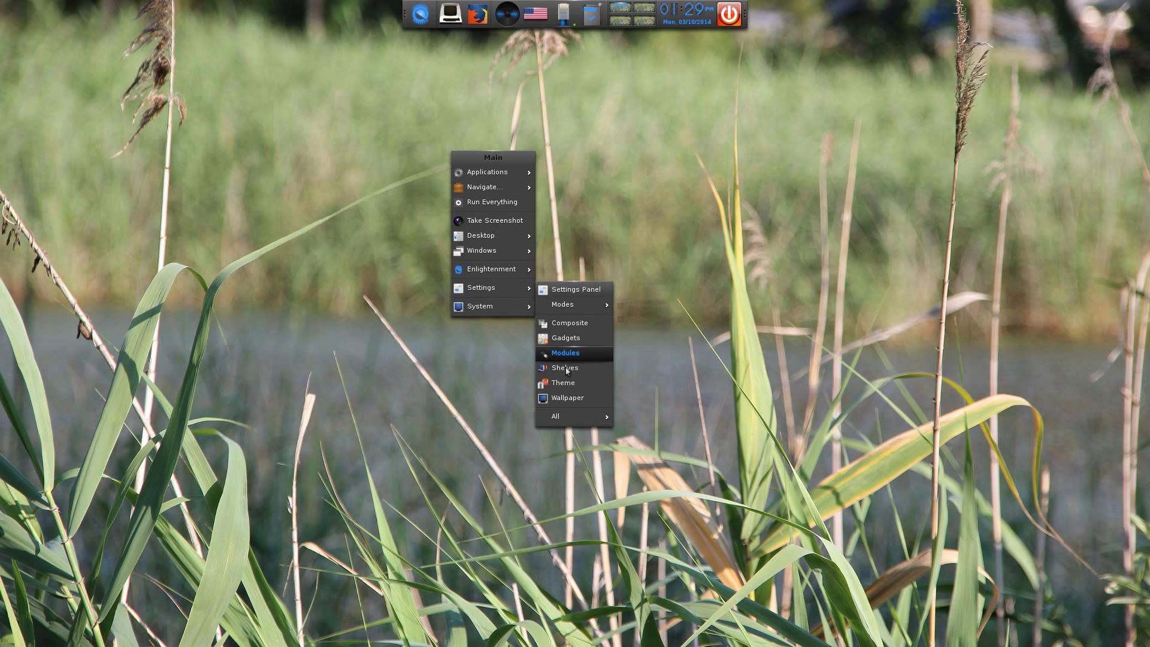
{"action": "left_click", "coordinate": [568, 399]}
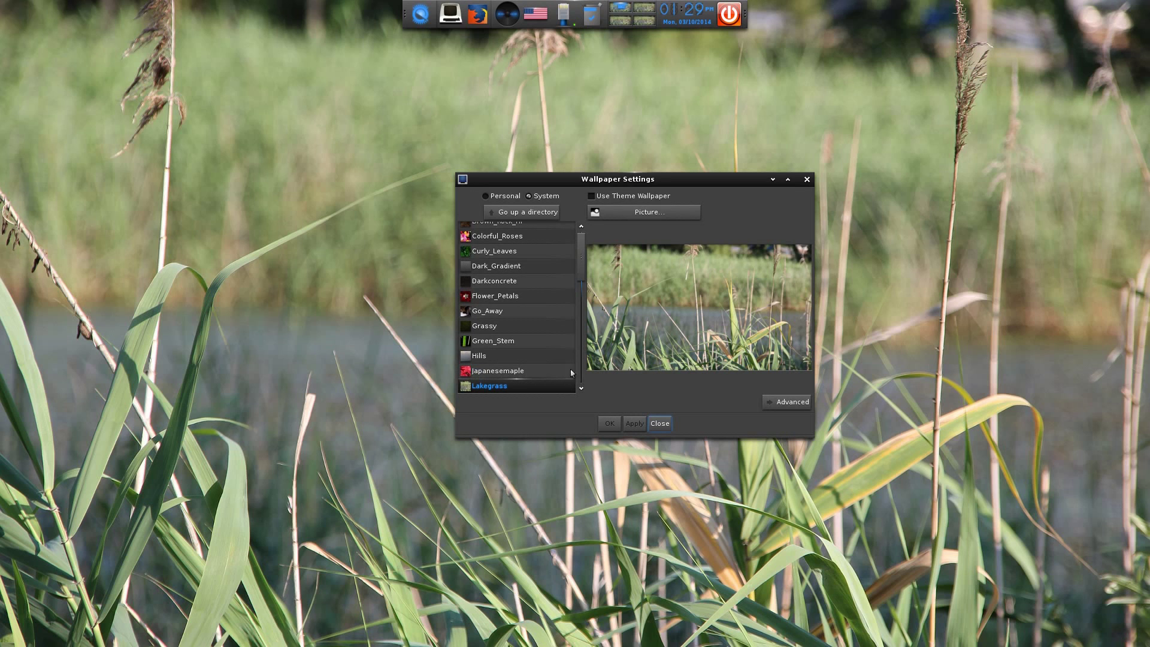
{"action": "scroll", "coordinate": [533, 334], "scroll_direction": "down", "scroll_amount": 3}
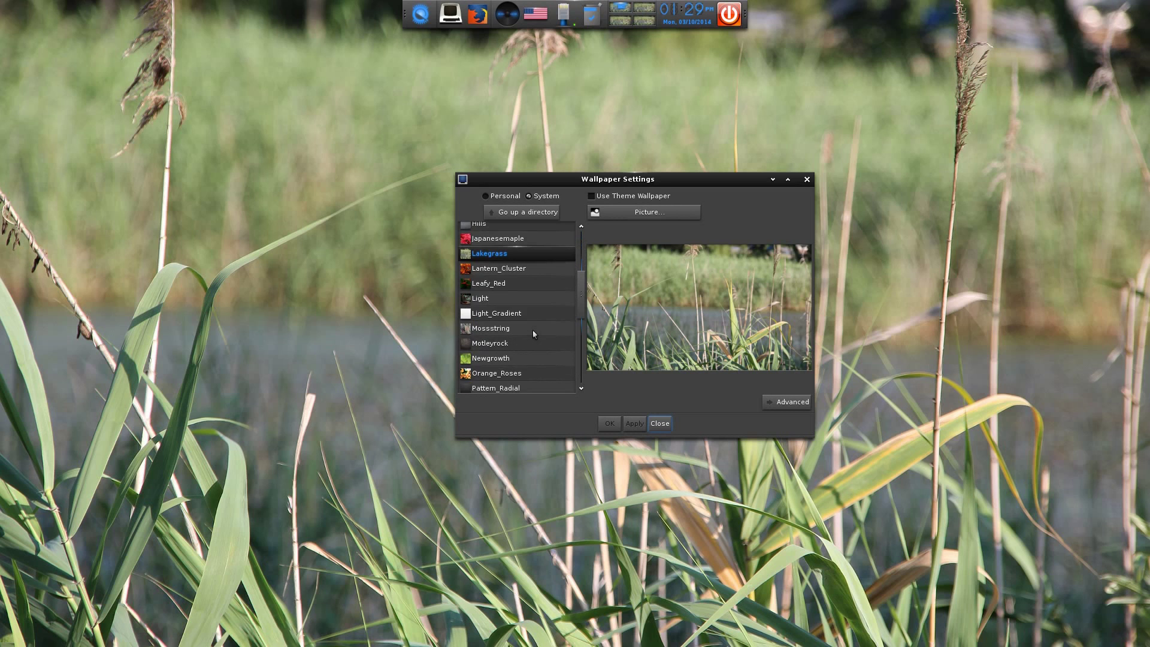
{"action": "scroll", "coordinate": [533, 333], "scroll_direction": "down", "scroll_amount": 1}
{"action": "left_click", "coordinate": [497, 337]}
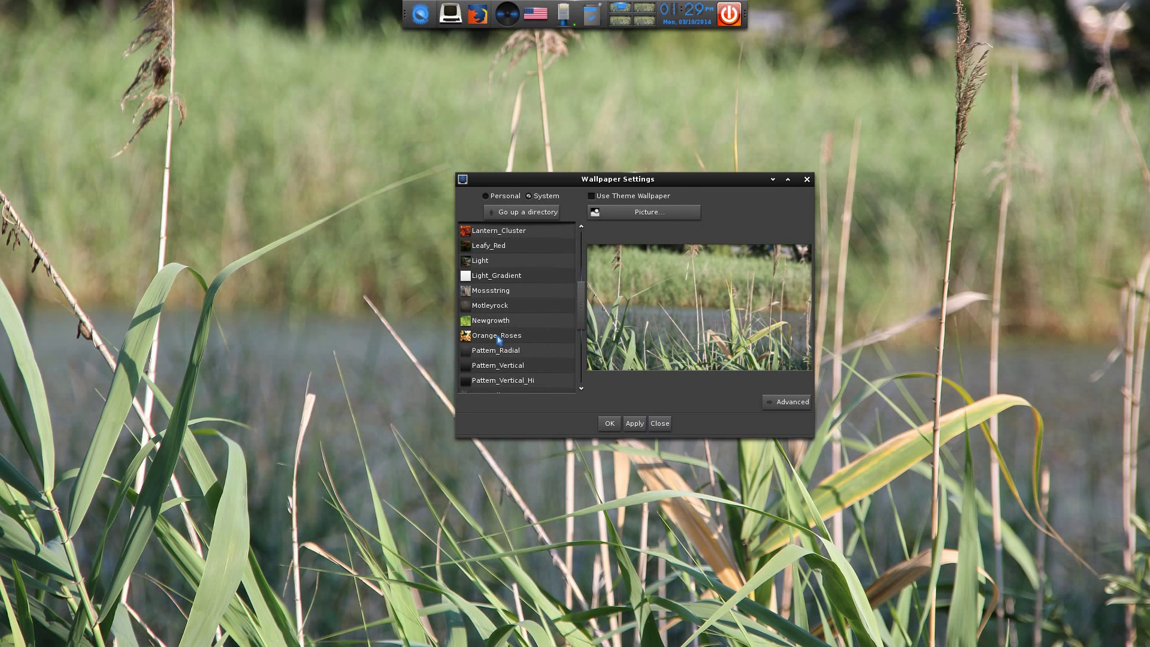
{"action": "left_click", "coordinate": [633, 427]}
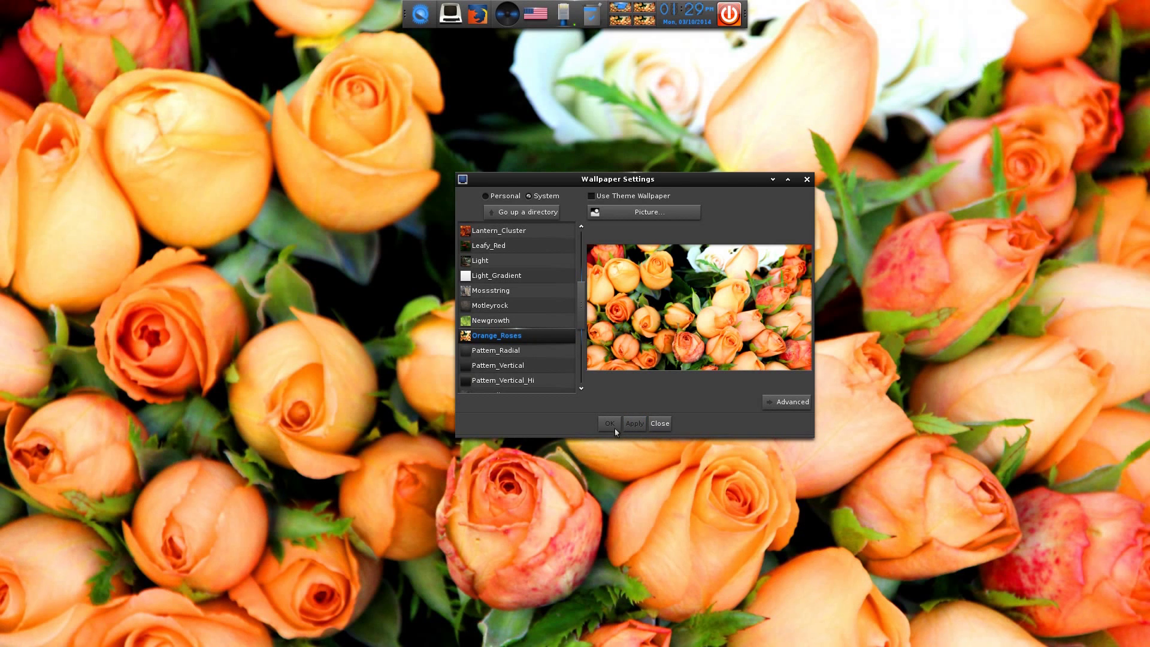
{"action": "left_click", "coordinate": [665, 426]}
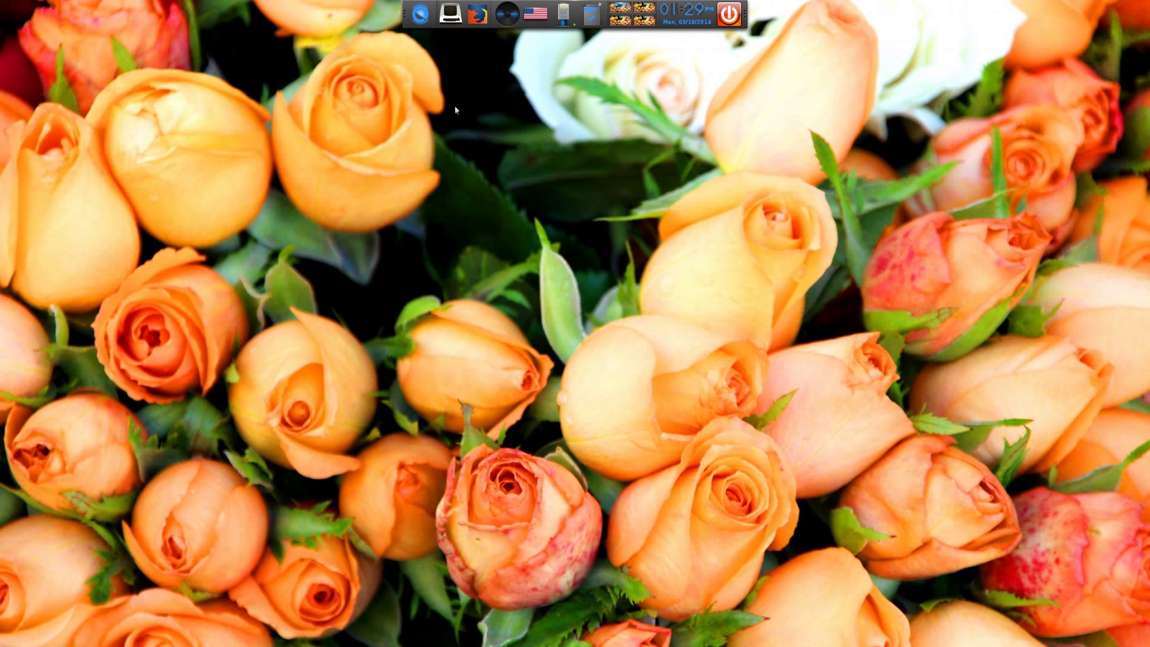
View the About information of the Enlightenment desktop and close it
{"action": "left_click", "coordinate": [499, 160]}
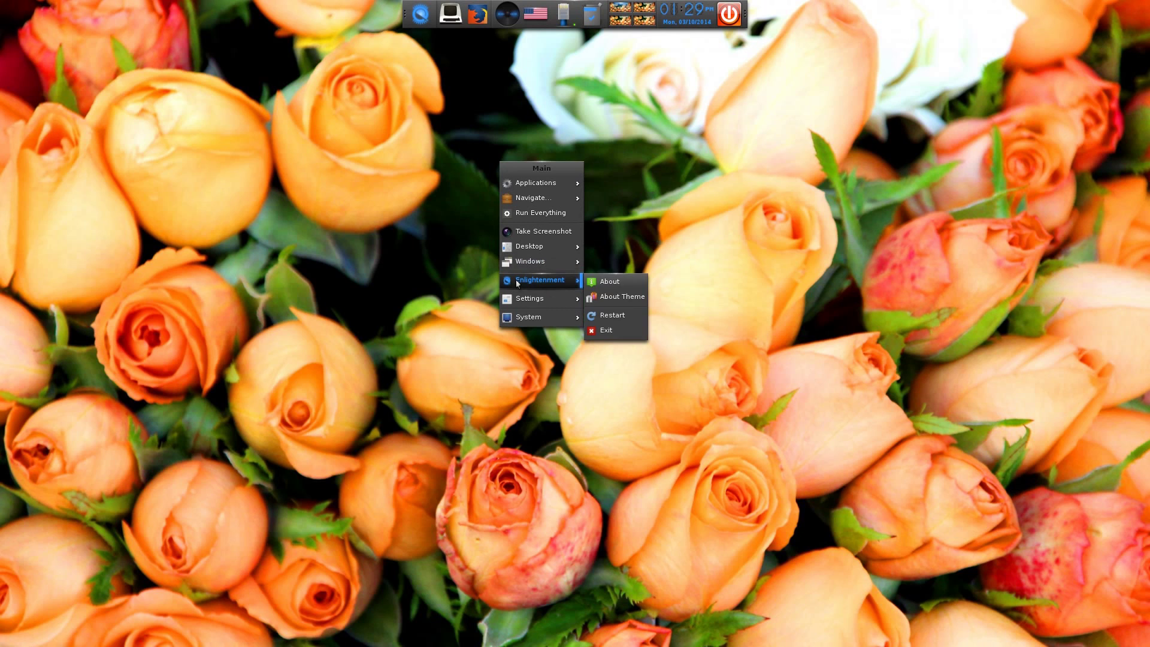
{"action": "left_click", "coordinate": [611, 285]}
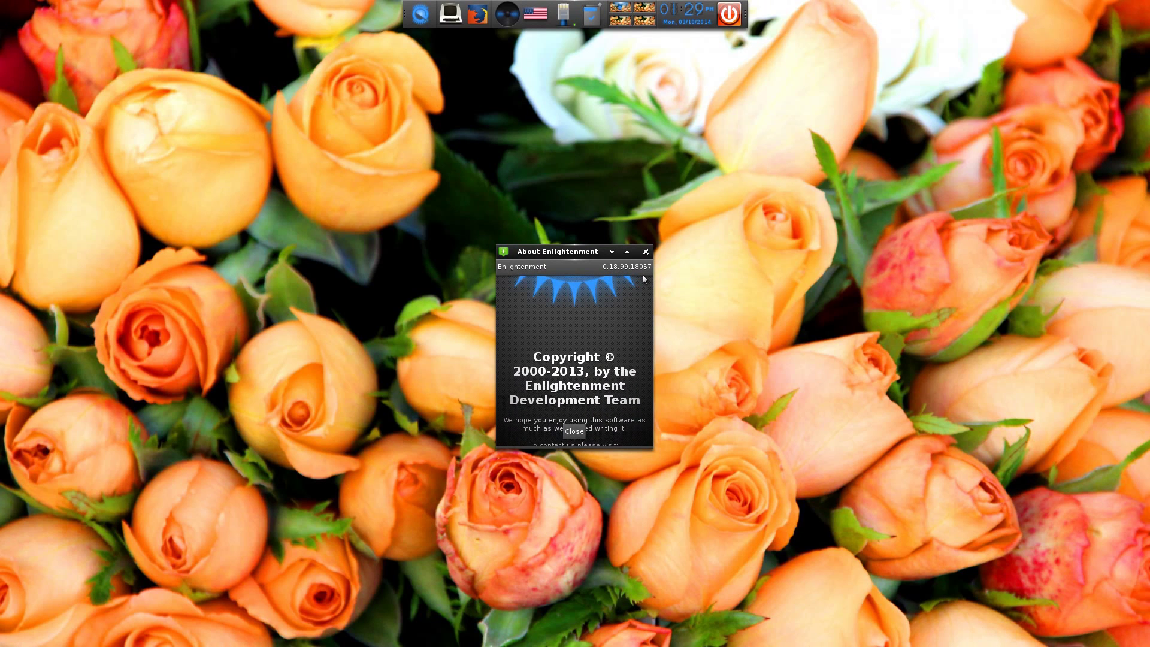
{"action": "left_click", "coordinate": [574, 432]}
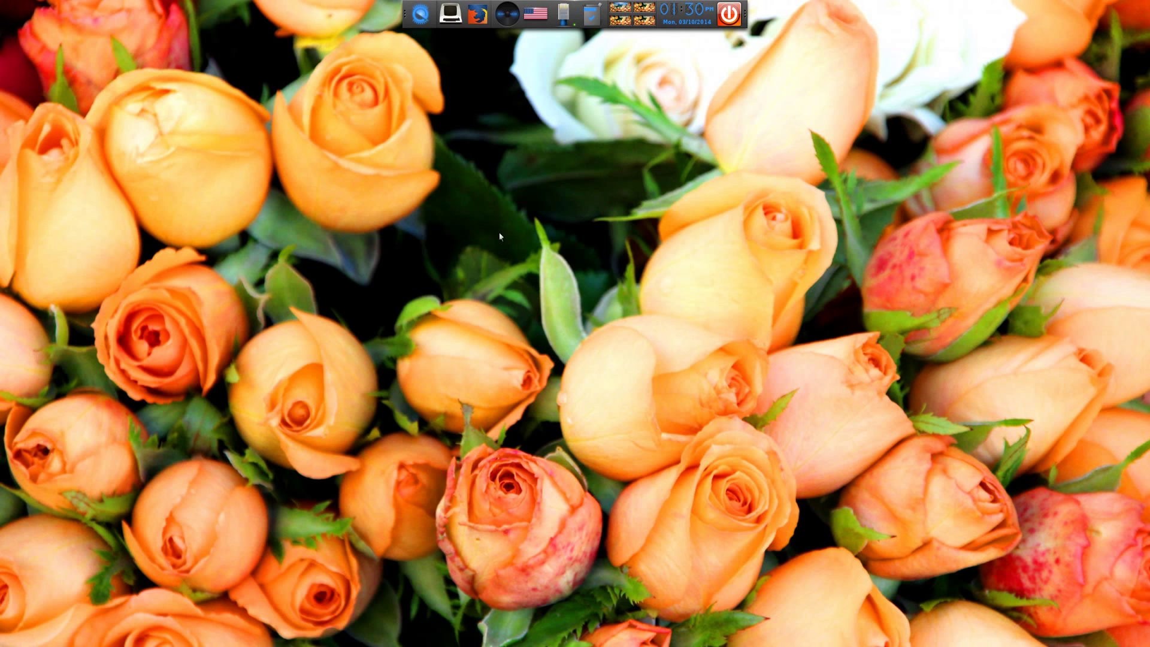
Launch Synaptic Package Manager from the system tools and authorize it with the account password
{"action": "left_click", "coordinate": [488, 142]}
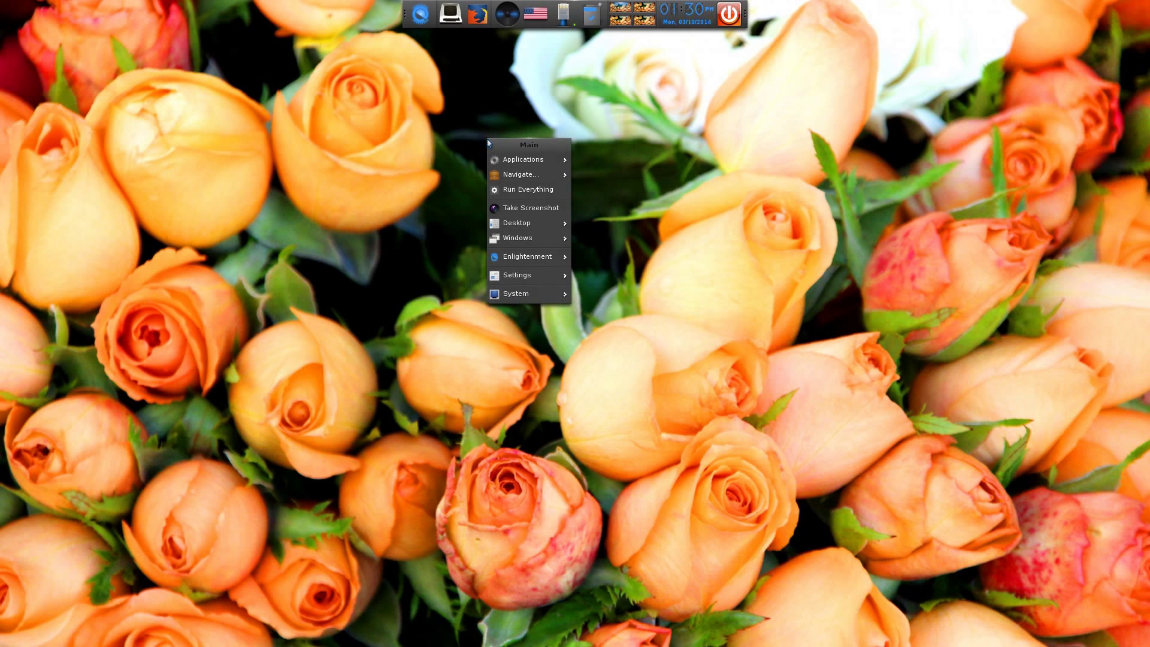
{"action": "mouse_move", "coordinate": [497, 160]}
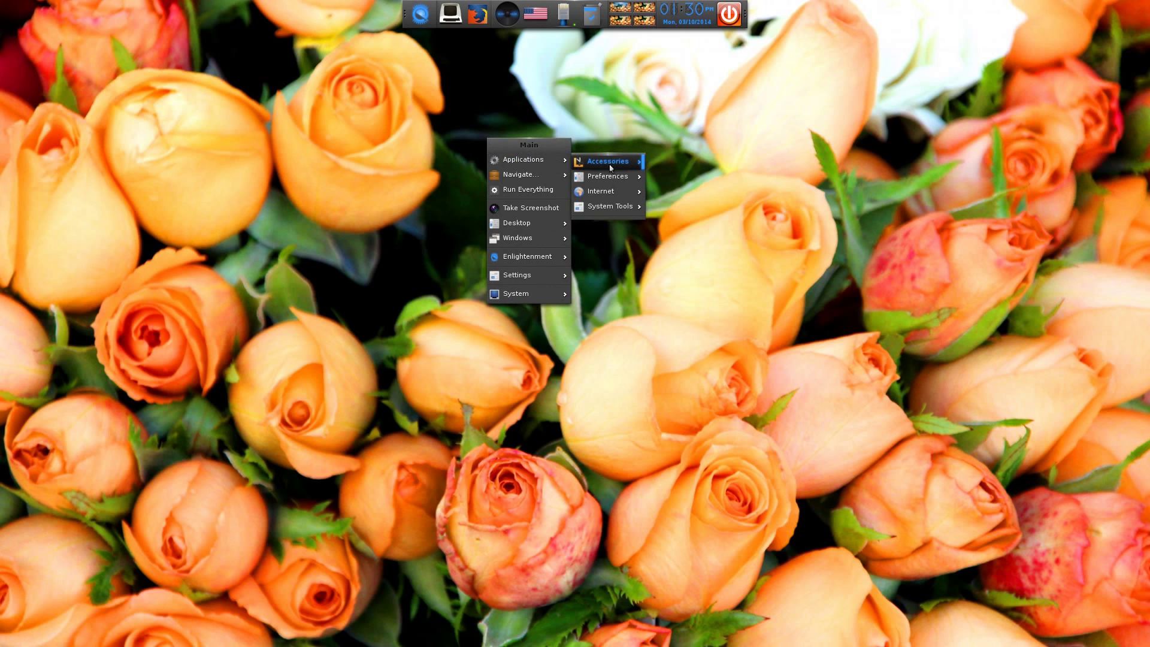
{"action": "mouse_move", "coordinate": [602, 210]}
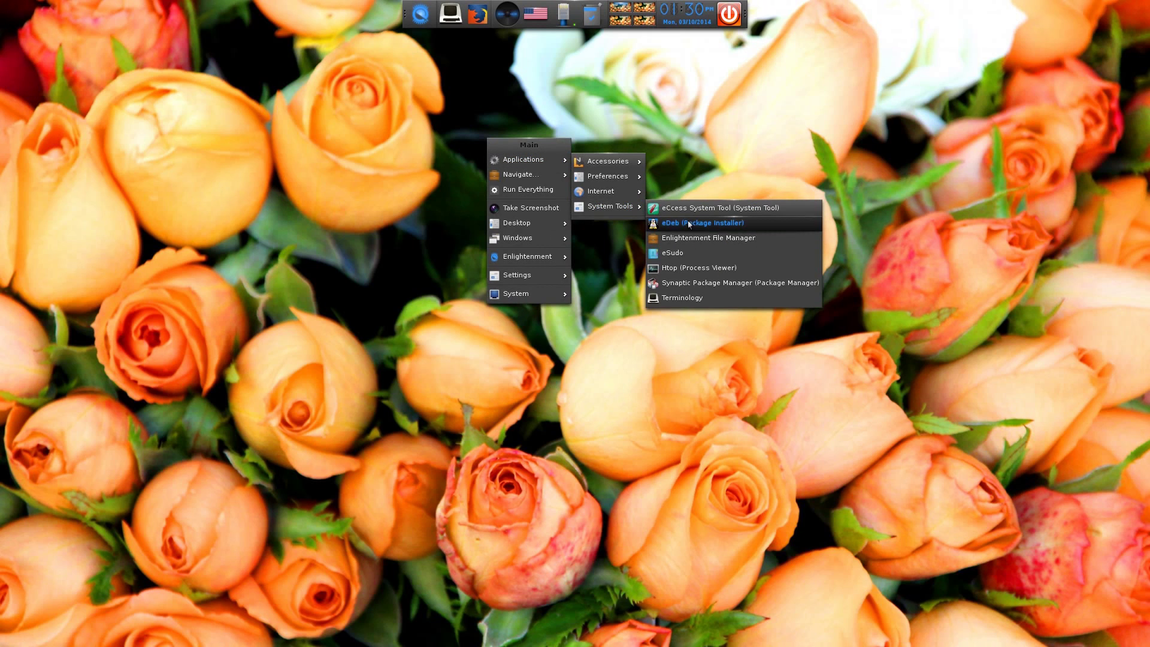
{"action": "left_click", "coordinate": [700, 285]}
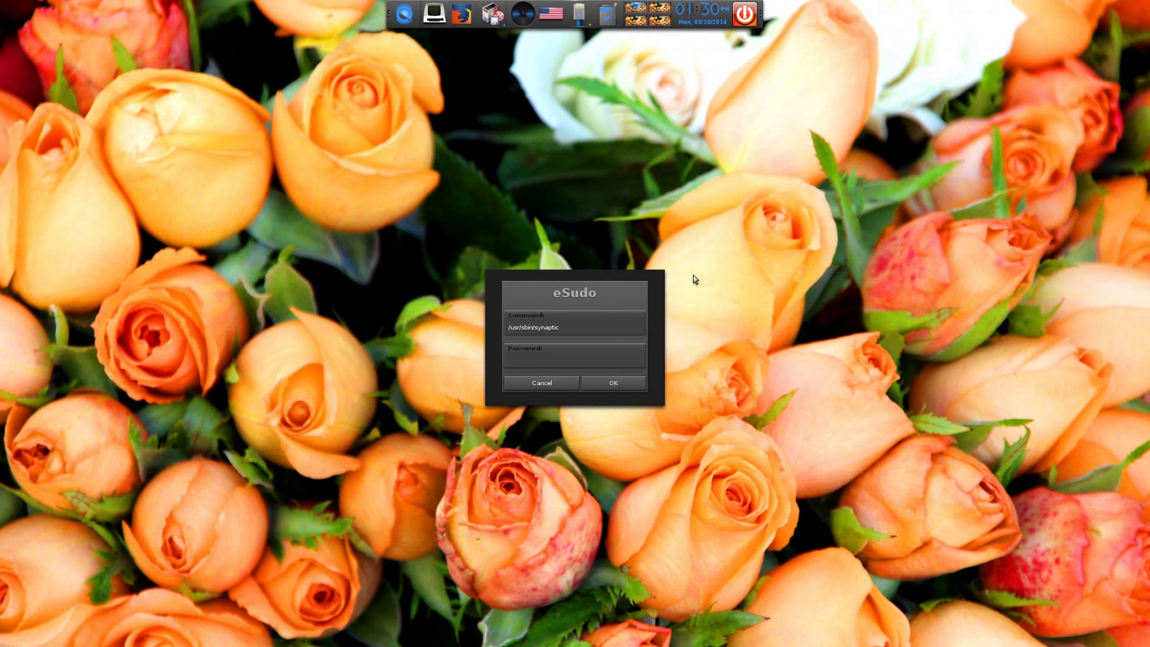
{"action": "type", "text": "**********"}
{"action": "key", "text": "Return"}
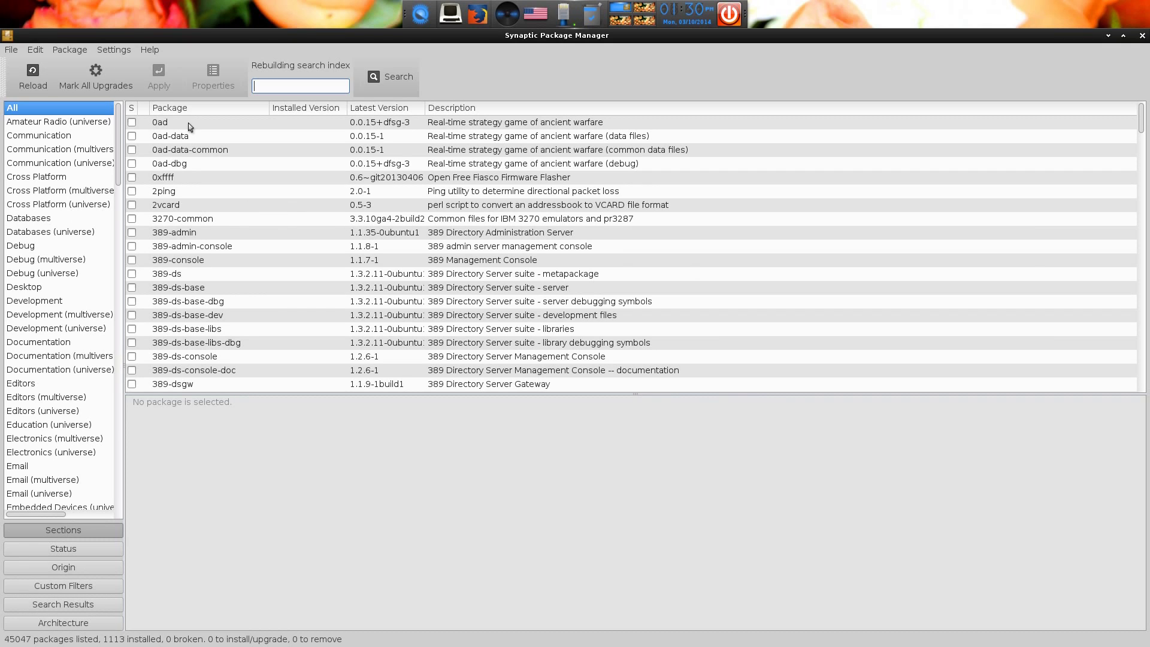
Search the package names for abiword
{"action": "left_click", "coordinate": [395, 84]}
{"action": "type", "text": "abiwor"}
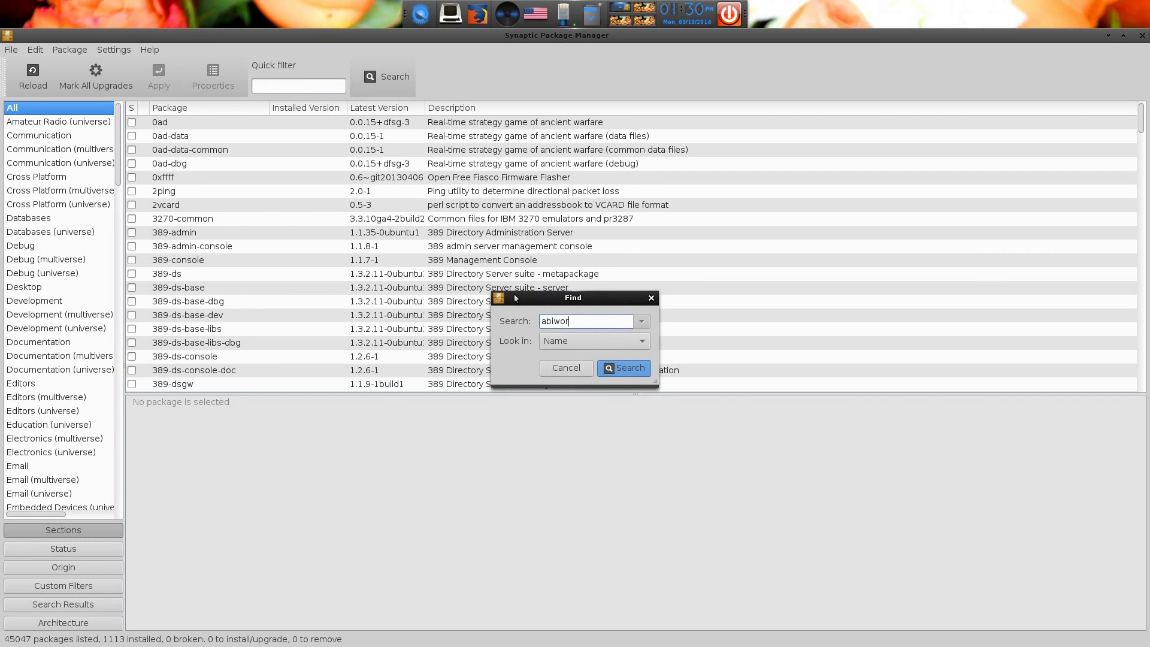
{"action": "type", "text": "d"}
{"action": "left_click", "coordinate": [635, 370]}
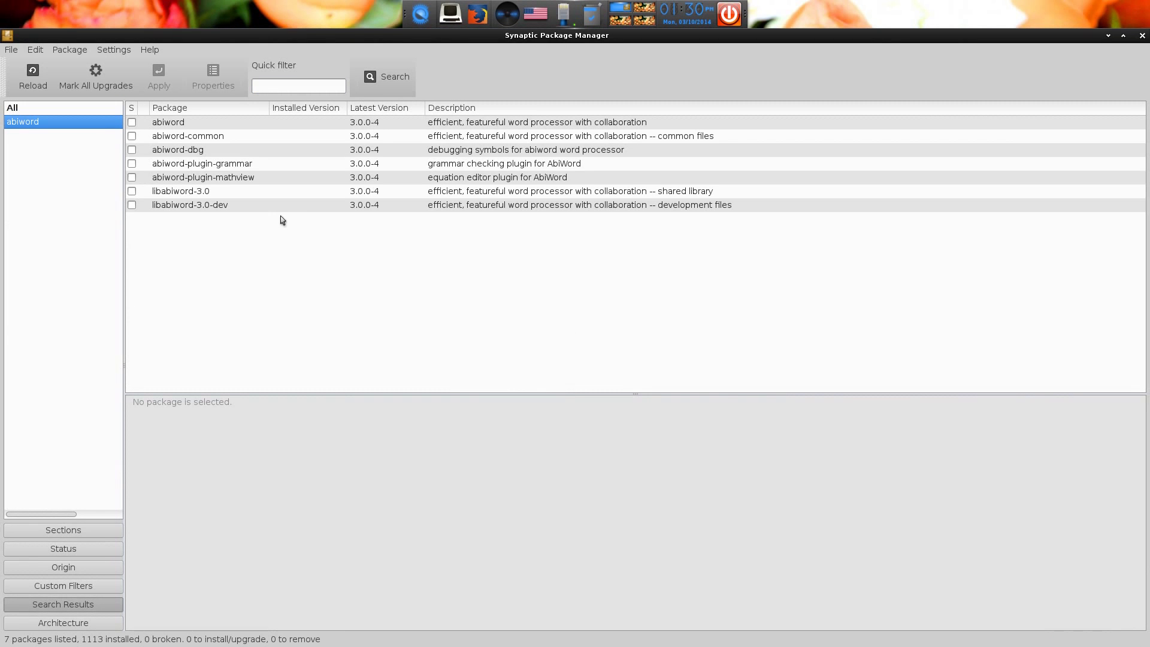
Mark the abiword package for installation and accept the additional required packages
{"action": "left_click", "coordinate": [133, 123]}
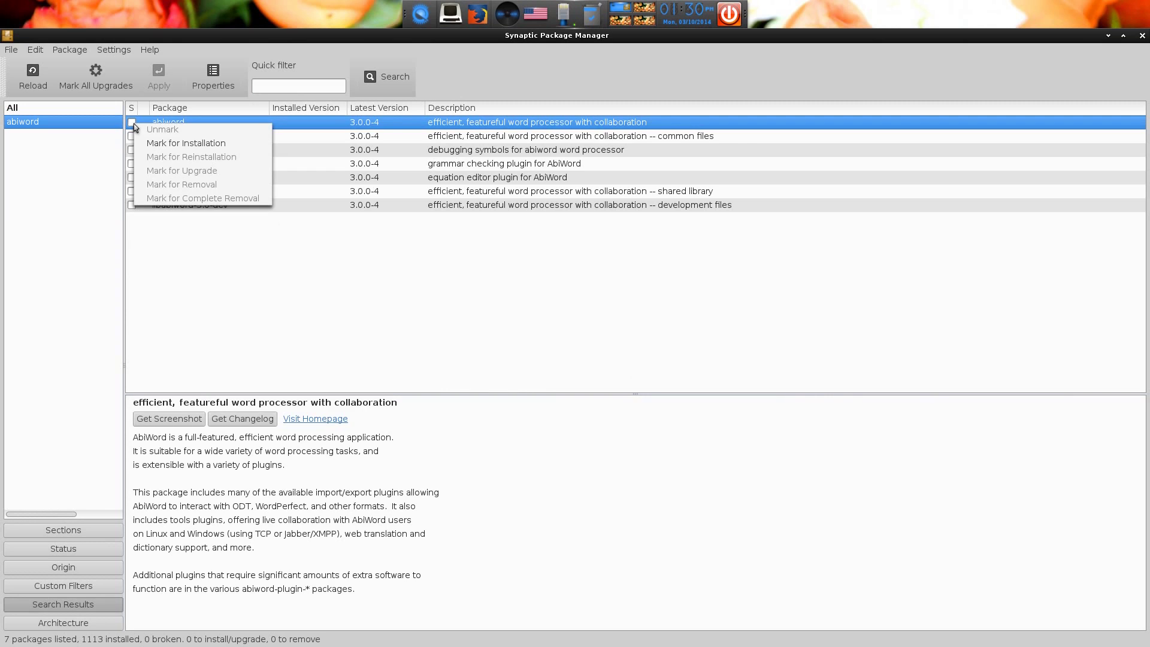
{"action": "left_click", "coordinate": [163, 145]}
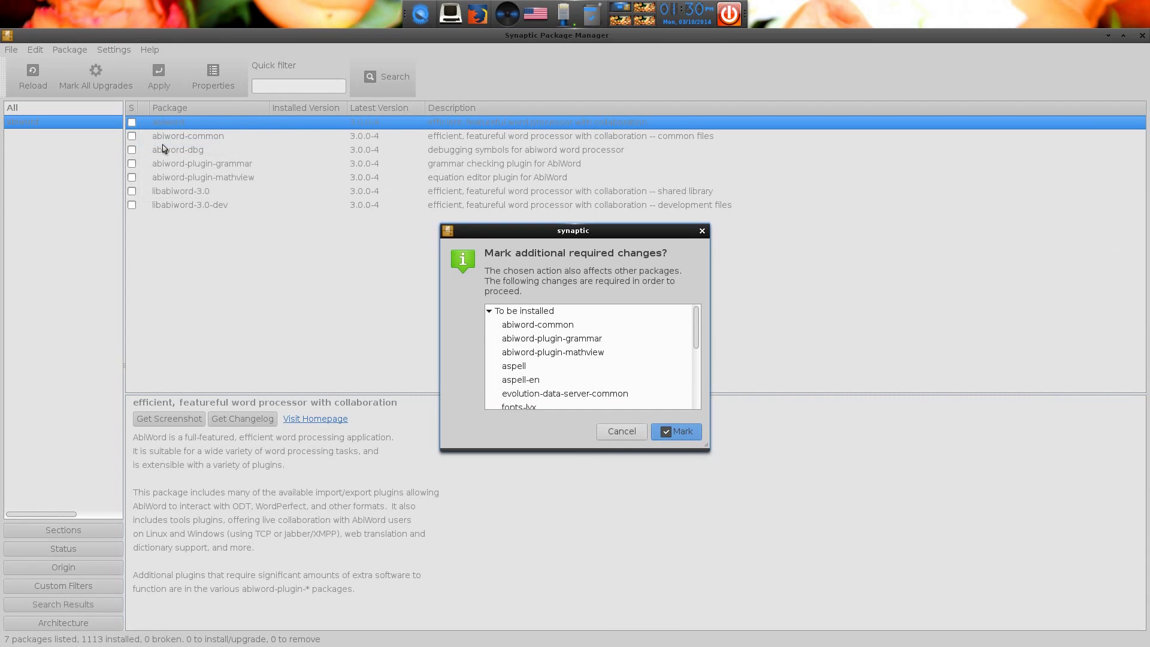
{"action": "left_click", "coordinate": [684, 431]}
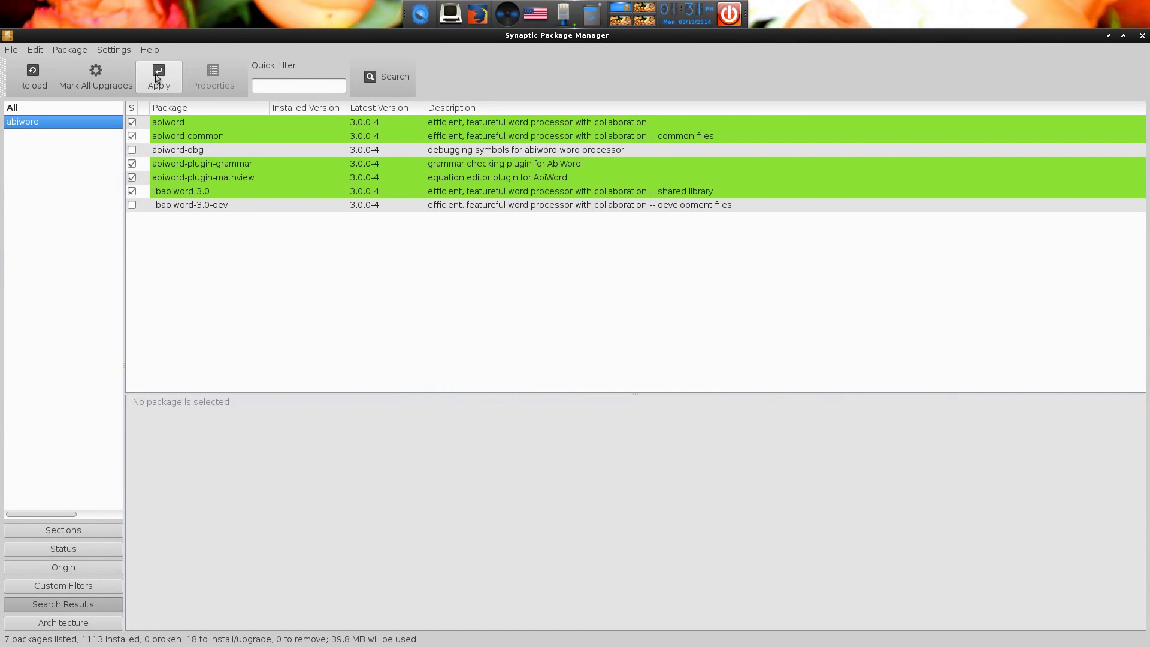
Apply the marked installation with the individual download files shown, and close the package manager once the changes are applied
{"action": "left_click", "coordinate": [157, 77]}
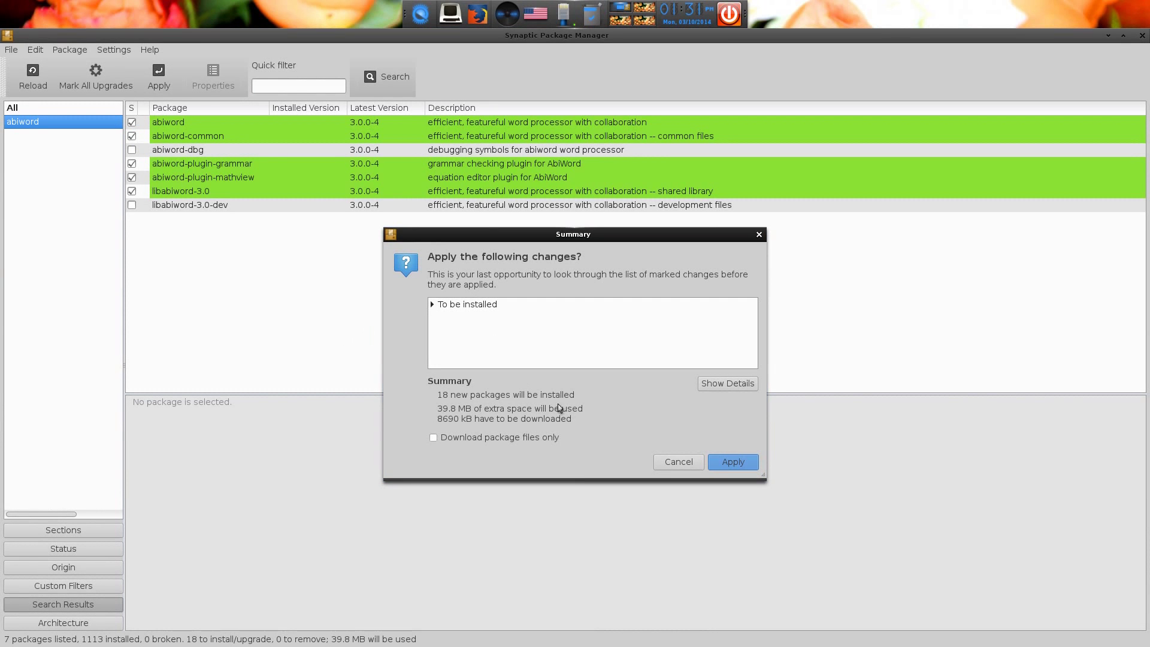
{"action": "left_click", "coordinate": [725, 463]}
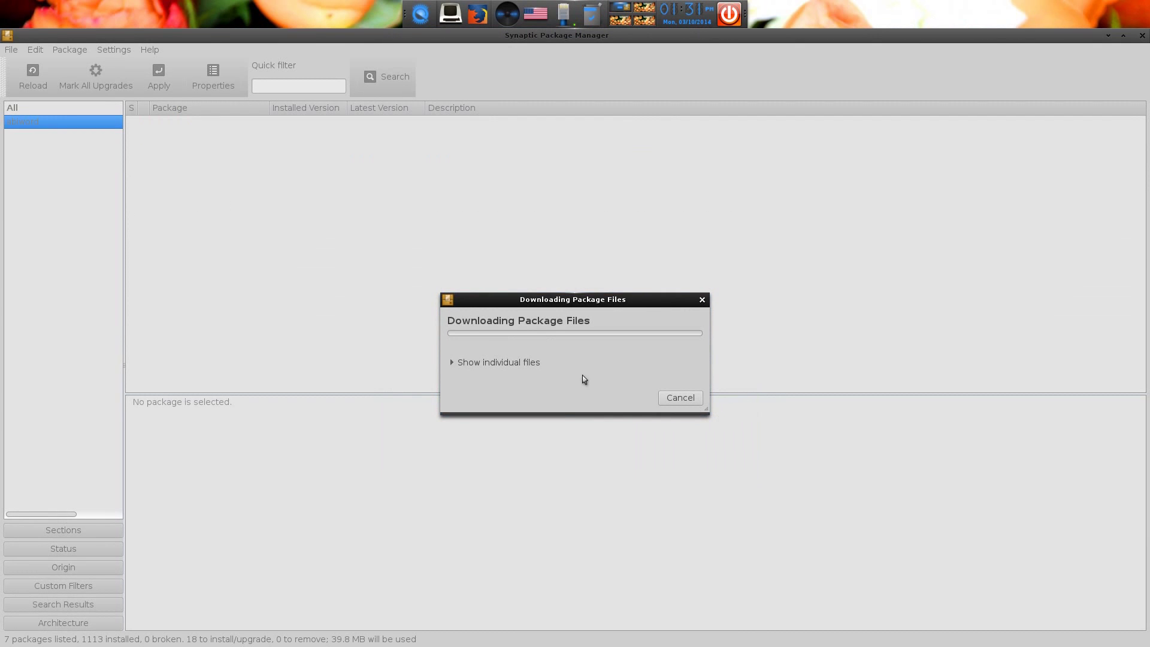
{"action": "left_click_drag", "start_coordinate": [562, 308], "coordinate": [554, 221]}
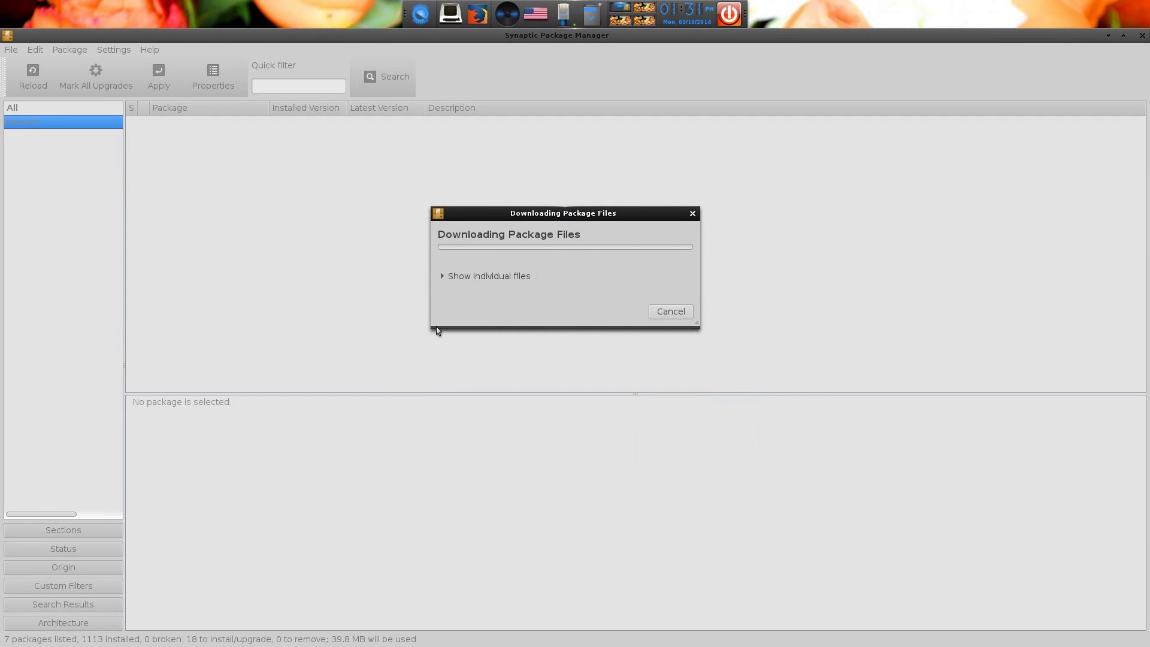
{"action": "left_click", "coordinate": [442, 276]}
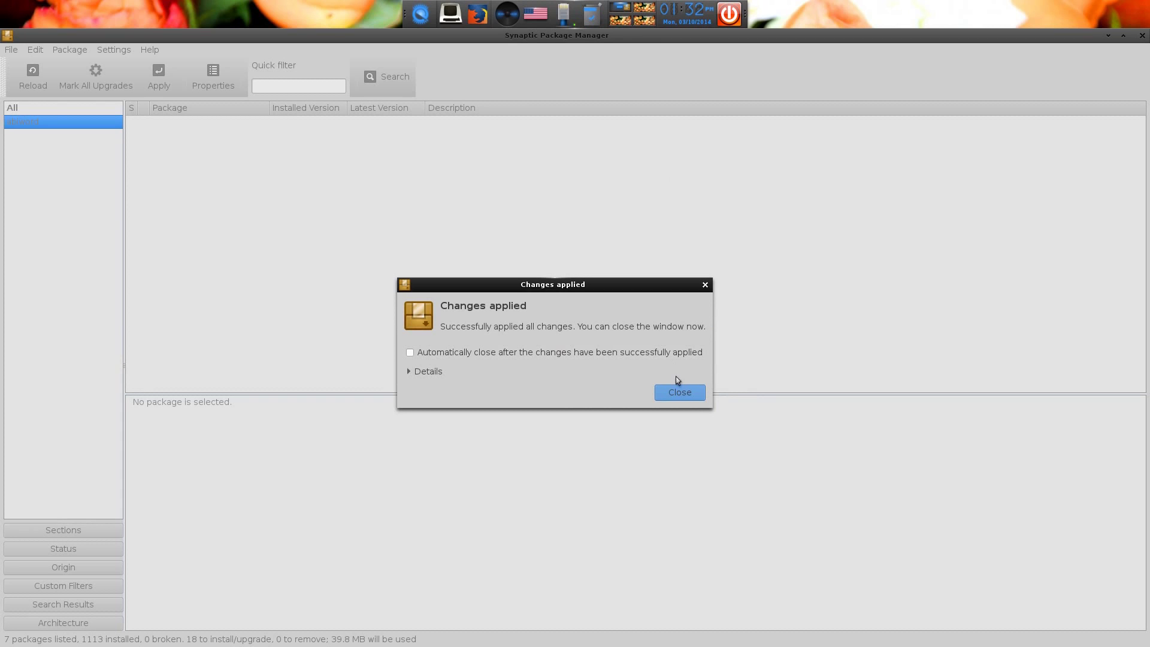
{"action": "left_click", "coordinate": [680, 393]}
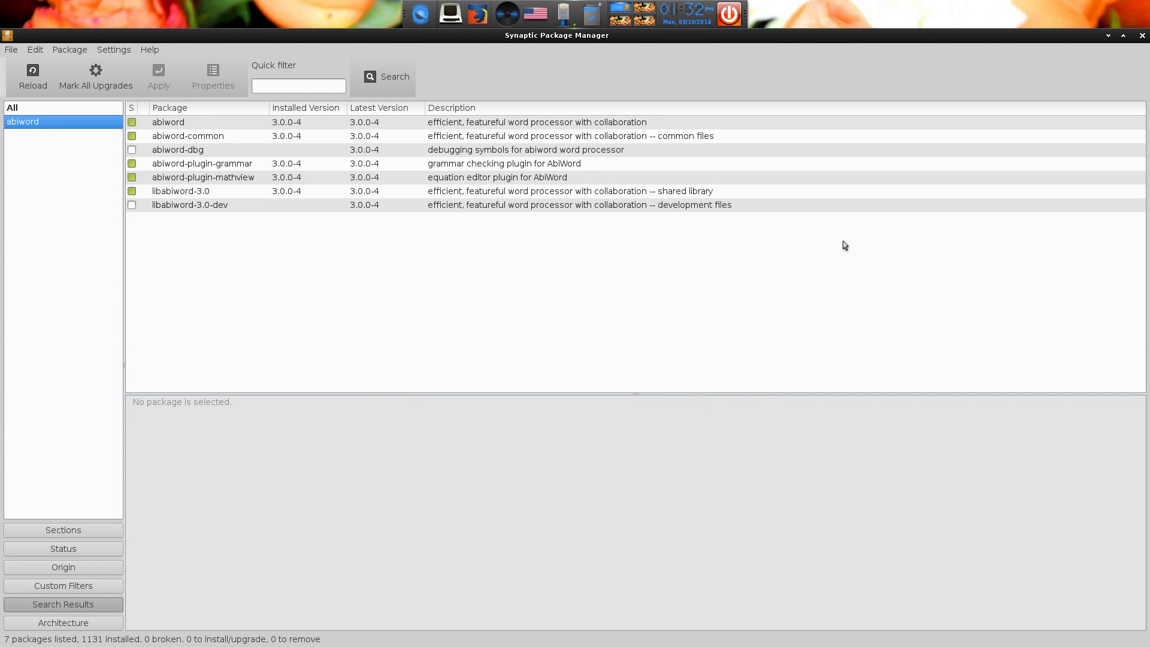
{"action": "left_click", "coordinate": [1142, 35]}
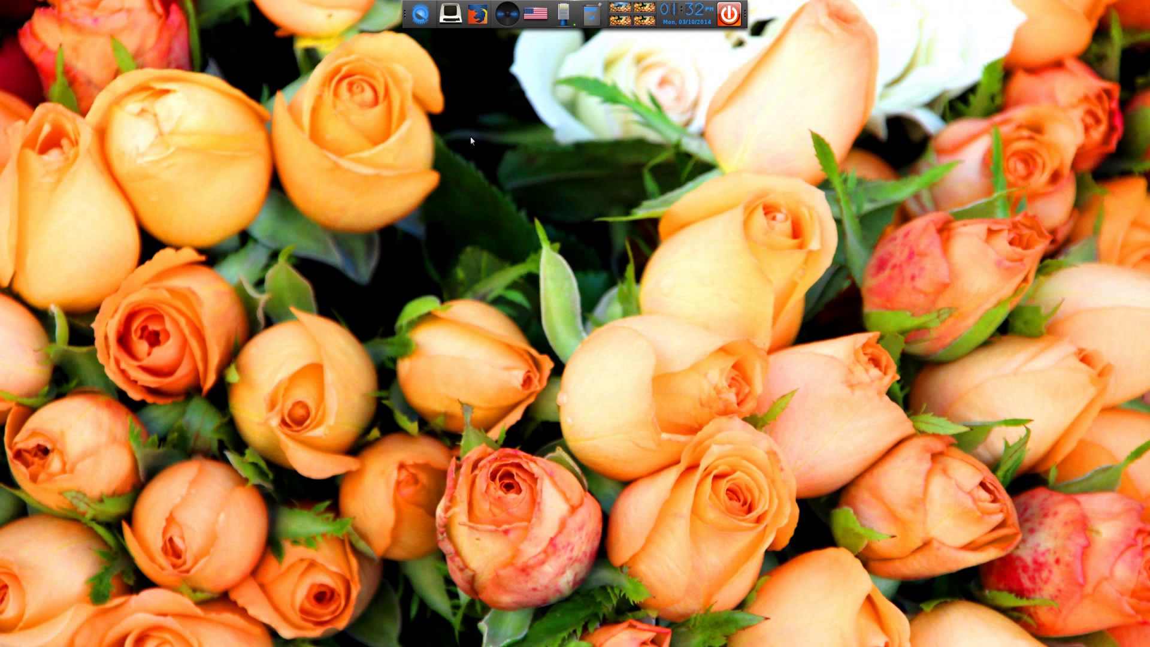
Launch the AbiWord word processor from the Office applications
{"action": "left_click", "coordinate": [471, 139]}
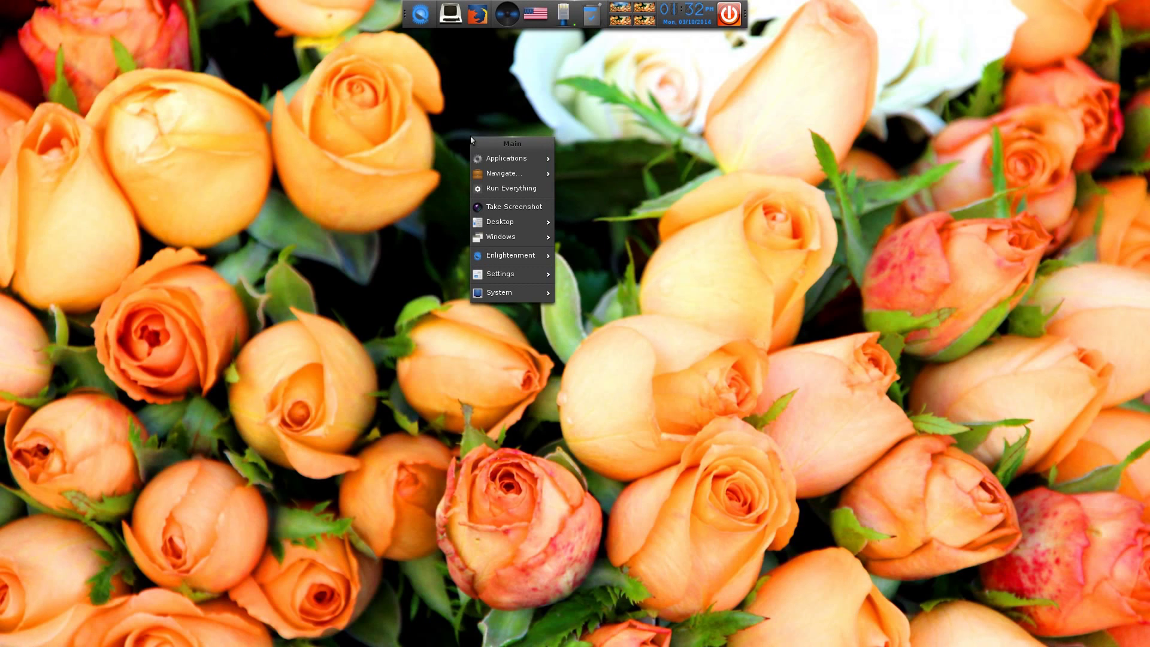
{"action": "mouse_move", "coordinate": [502, 160]}
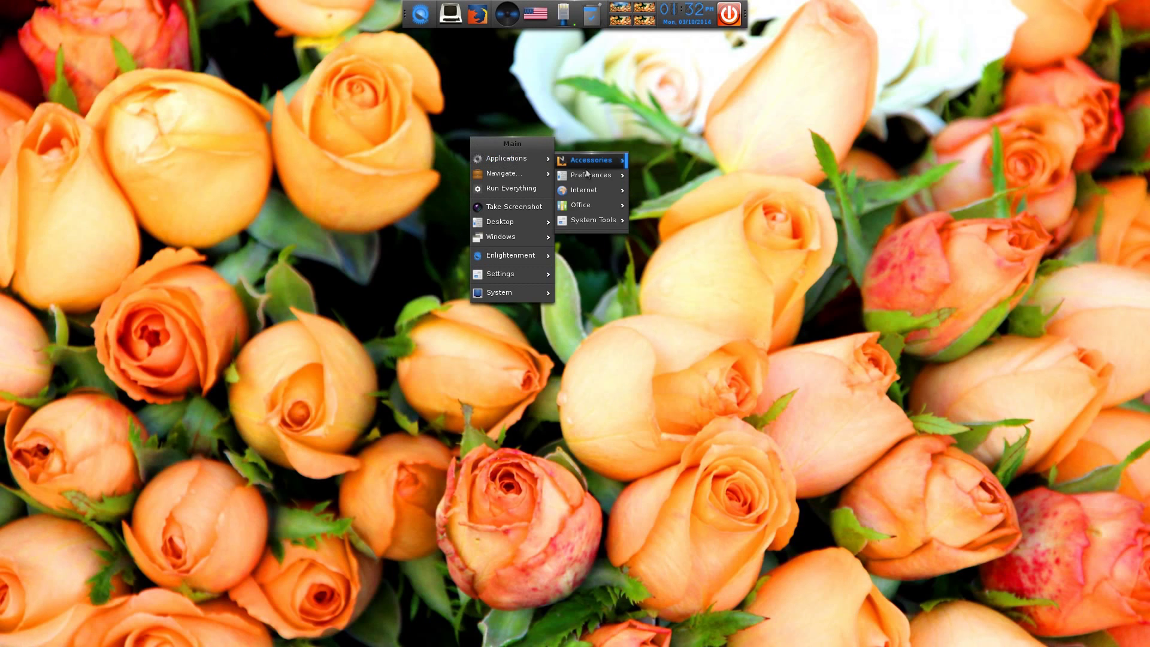
{"action": "mouse_move", "coordinate": [594, 208]}
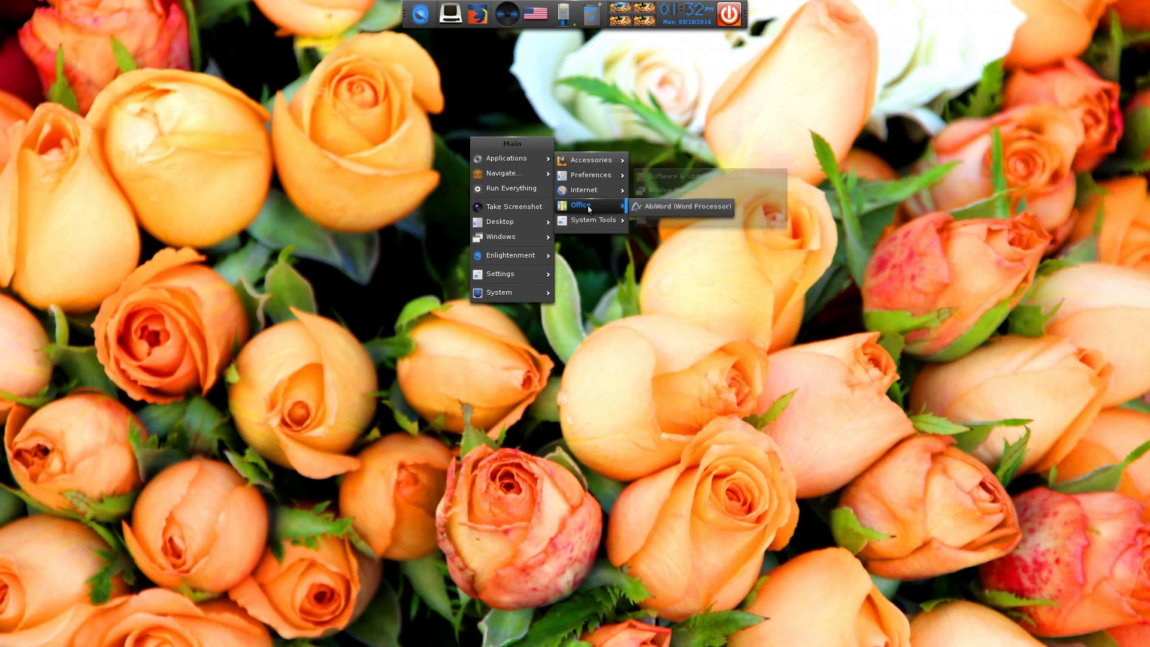
{"action": "left_click", "coordinate": [657, 207]}
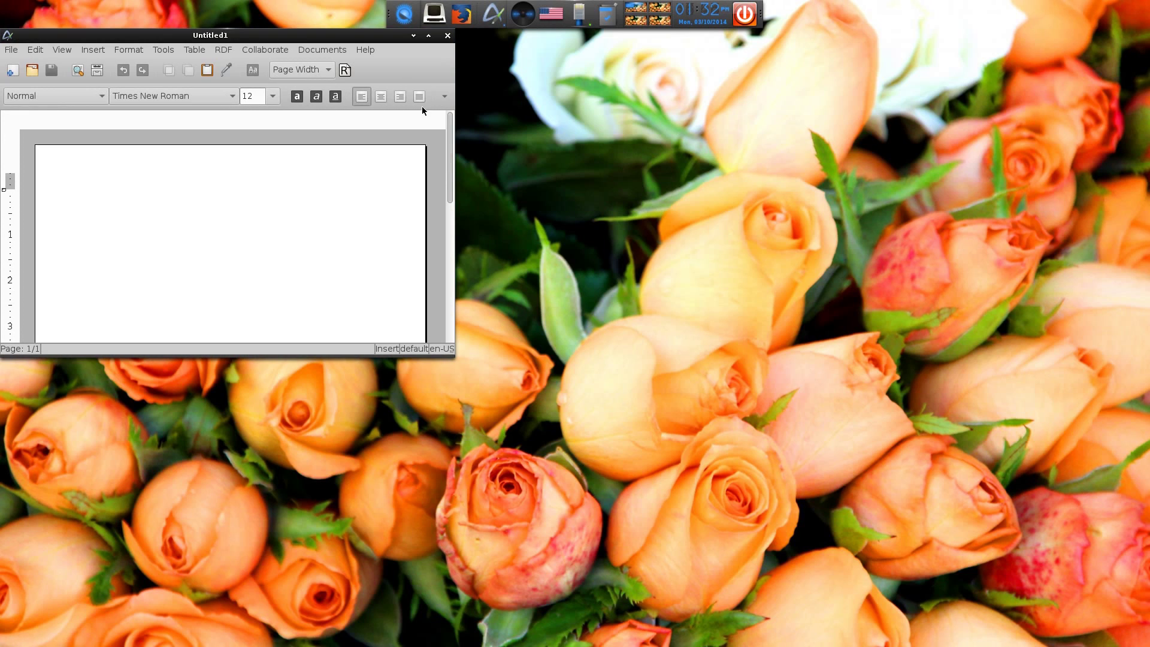
View AbiWord's About information, then close it, the word processor and the application error report
{"action": "left_click", "coordinate": [364, 50]}
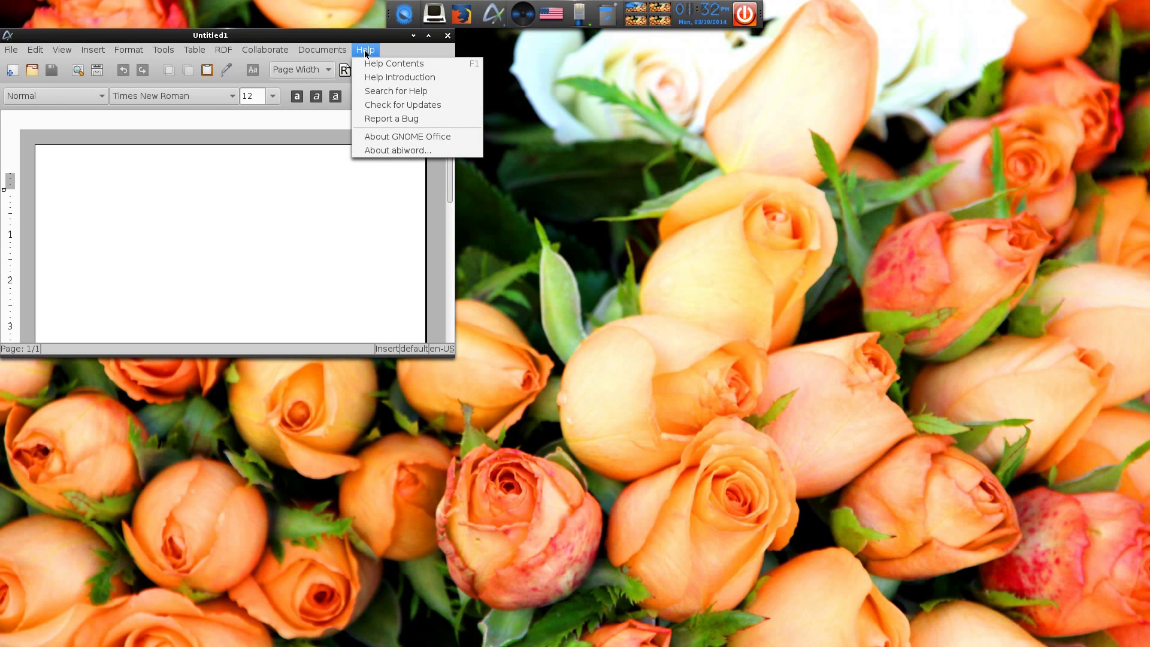
{"action": "left_click", "coordinate": [408, 153]}
{"action": "left_click", "coordinate": [677, 397]}
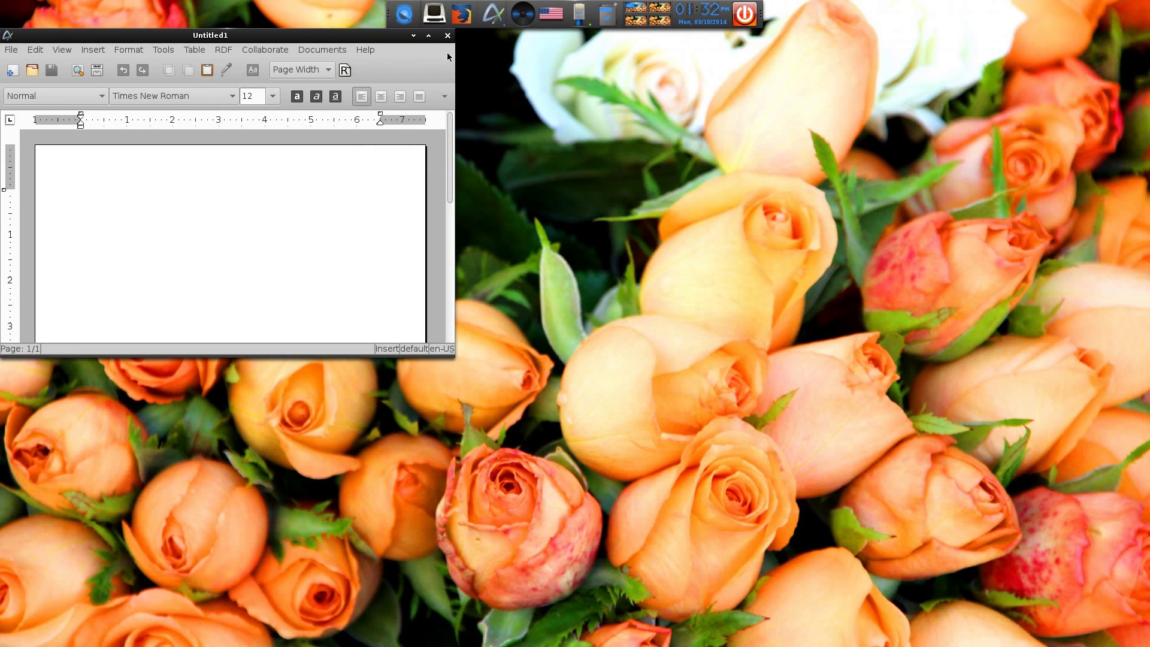
{"action": "left_click", "coordinate": [447, 35]}
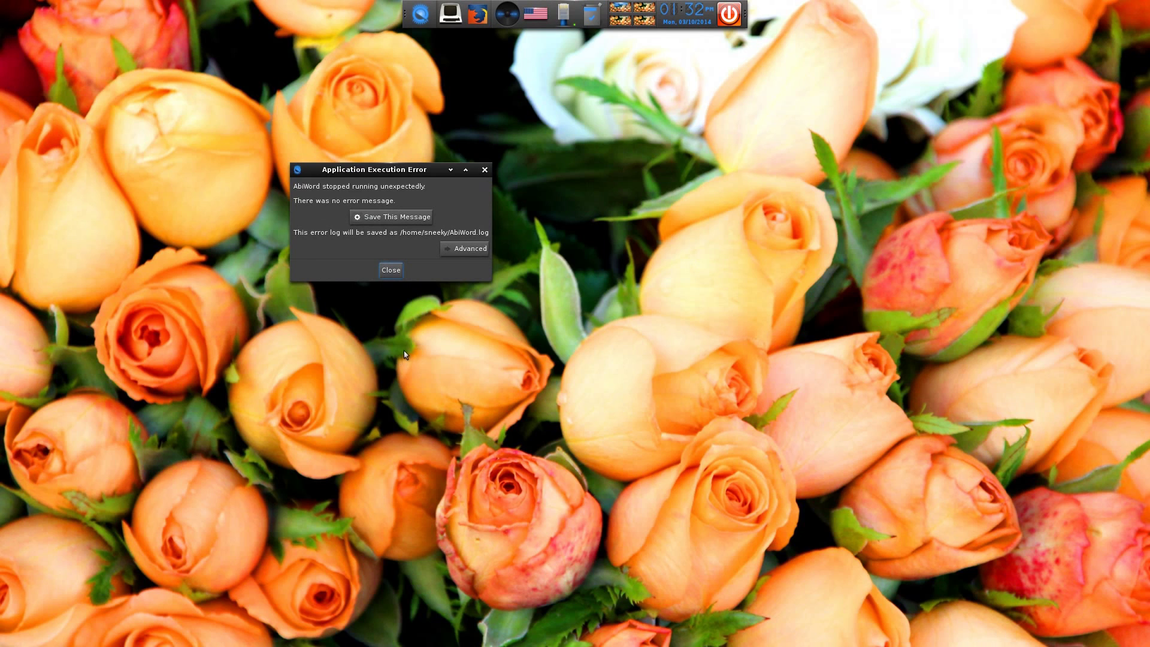
{"action": "left_click", "coordinate": [392, 273]}
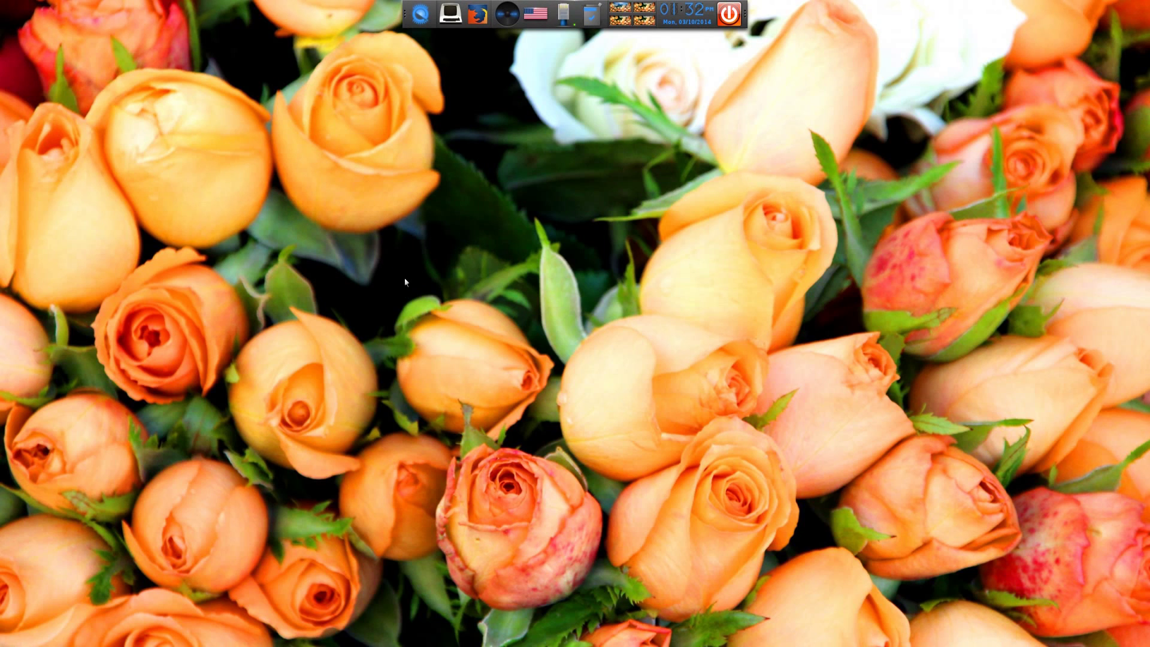